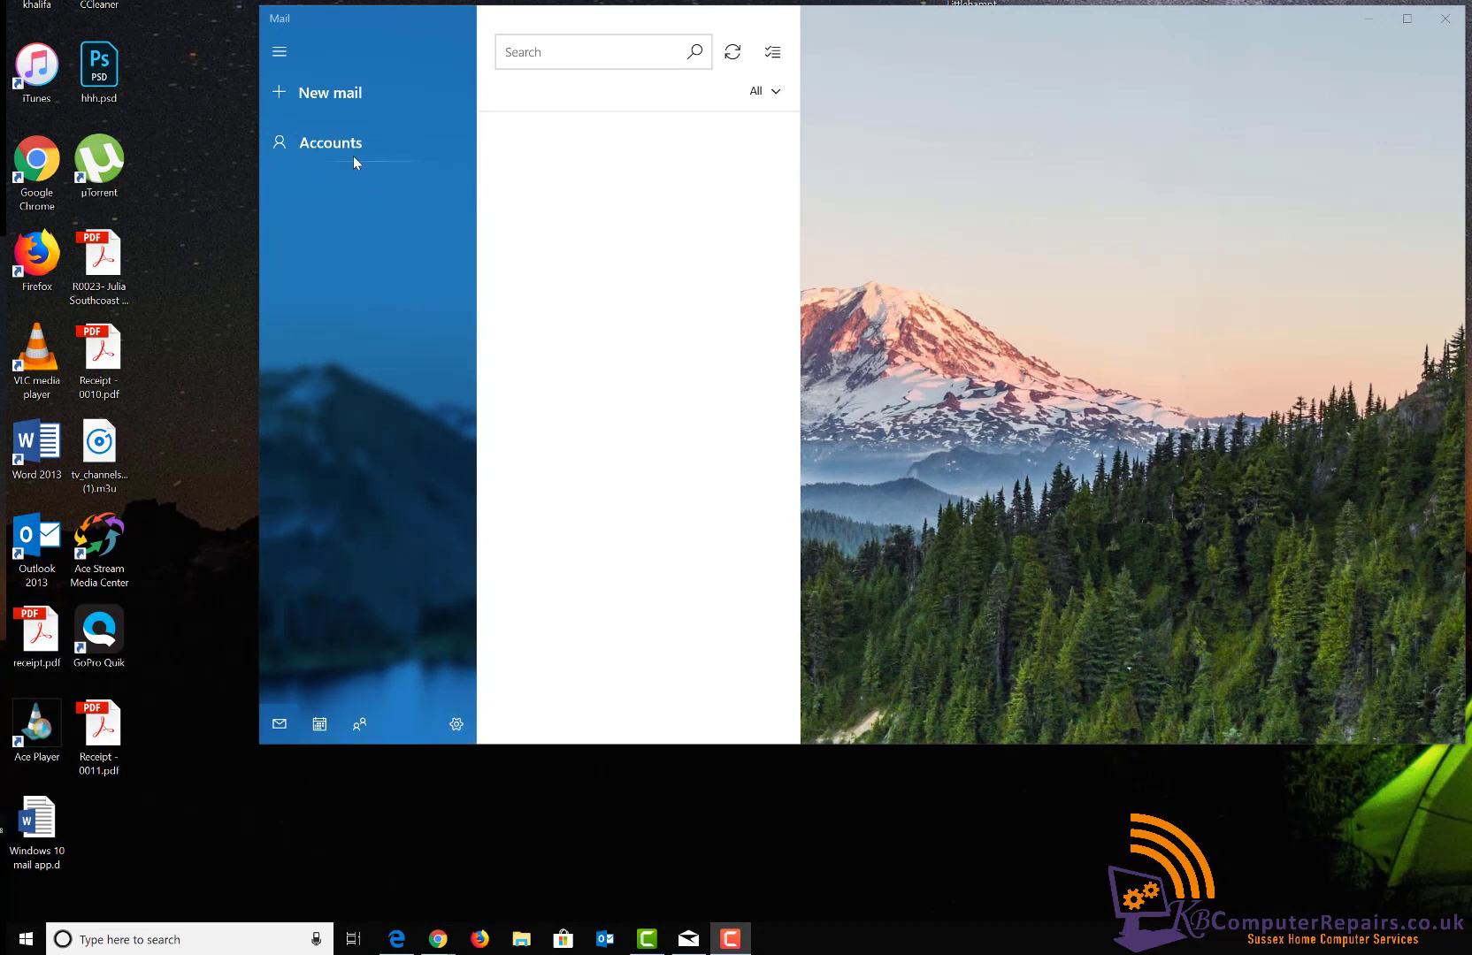
In Mail, start adding a new account and choose iCloud as the account type
{"action": "left_click", "coordinate": [305, 93]}
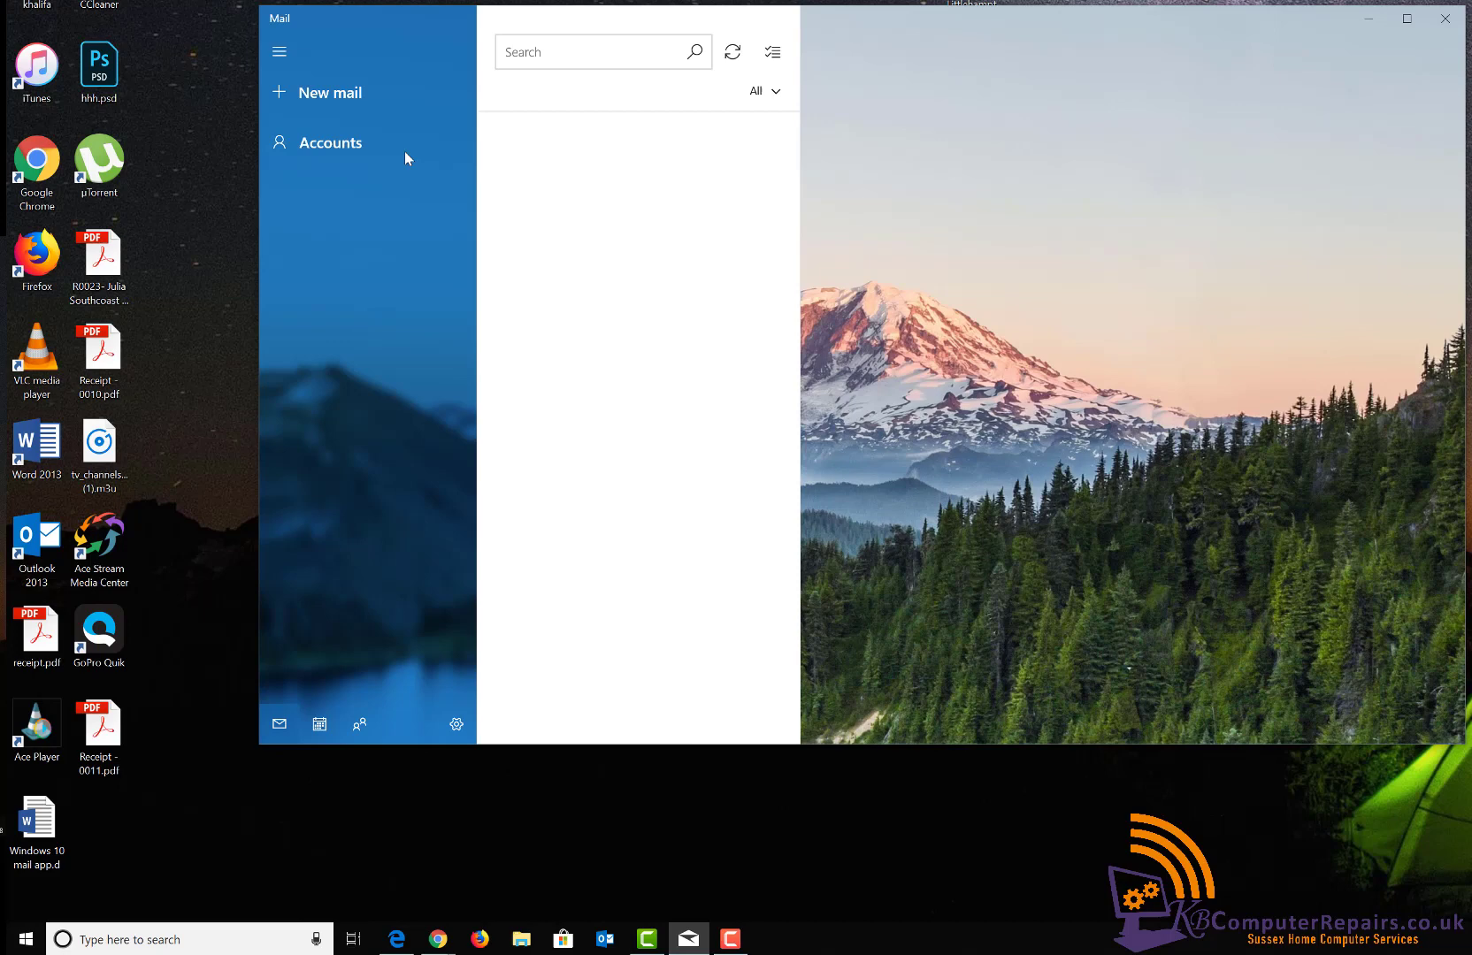
{"action": "left_click", "coordinate": [360, 140]}
{"action": "left_click", "coordinate": [1322, 204]}
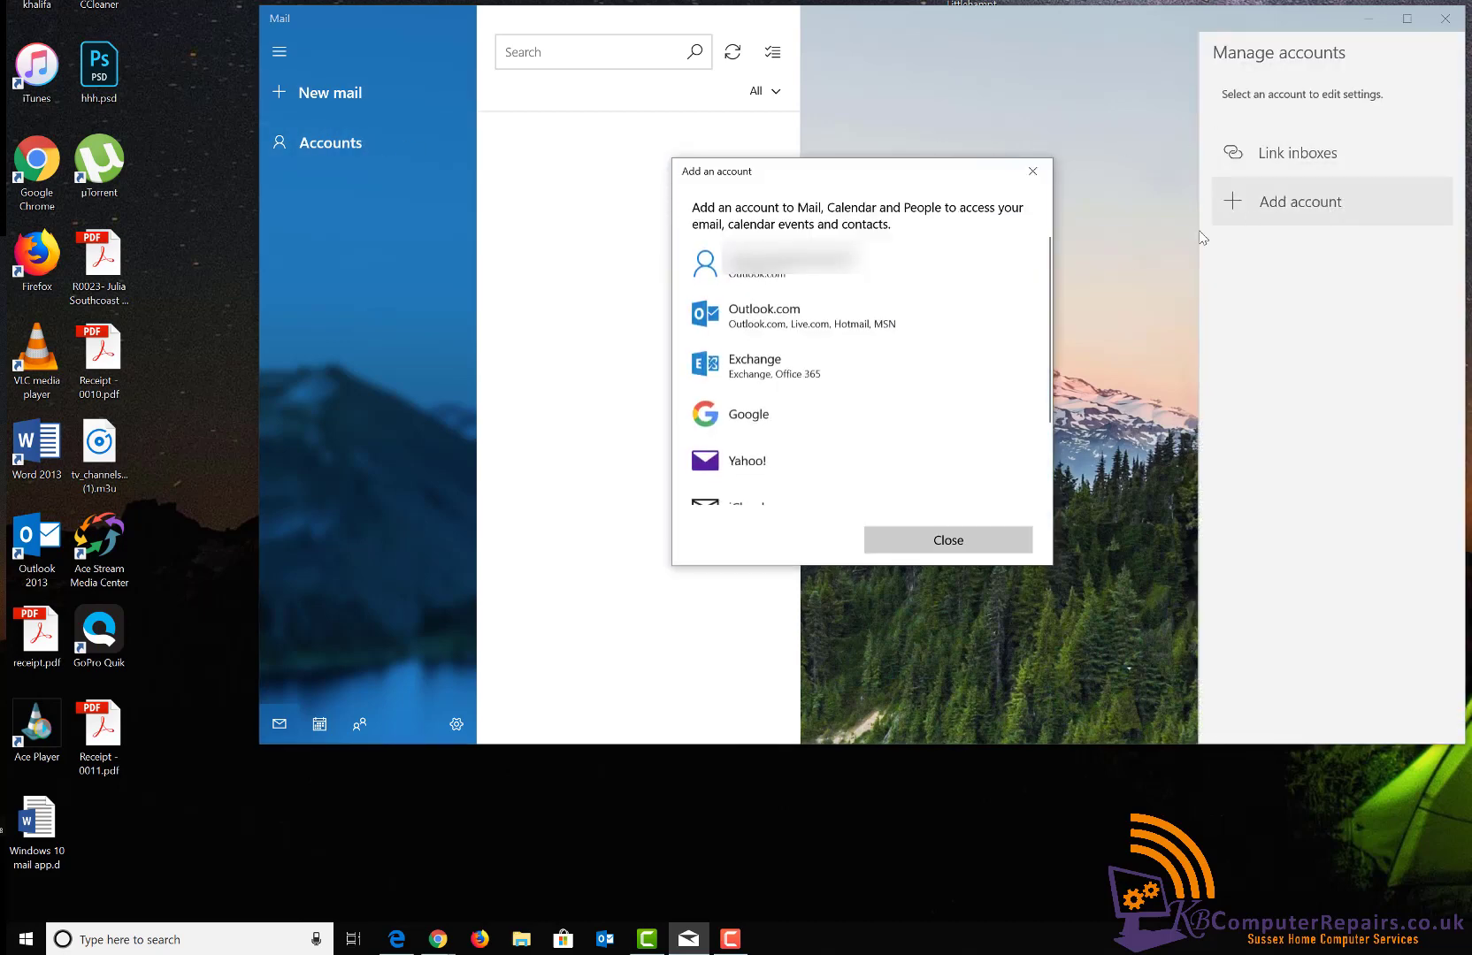
{"action": "scroll", "coordinate": [796, 447], "scroll_direction": "down", "scroll_amount": 3}
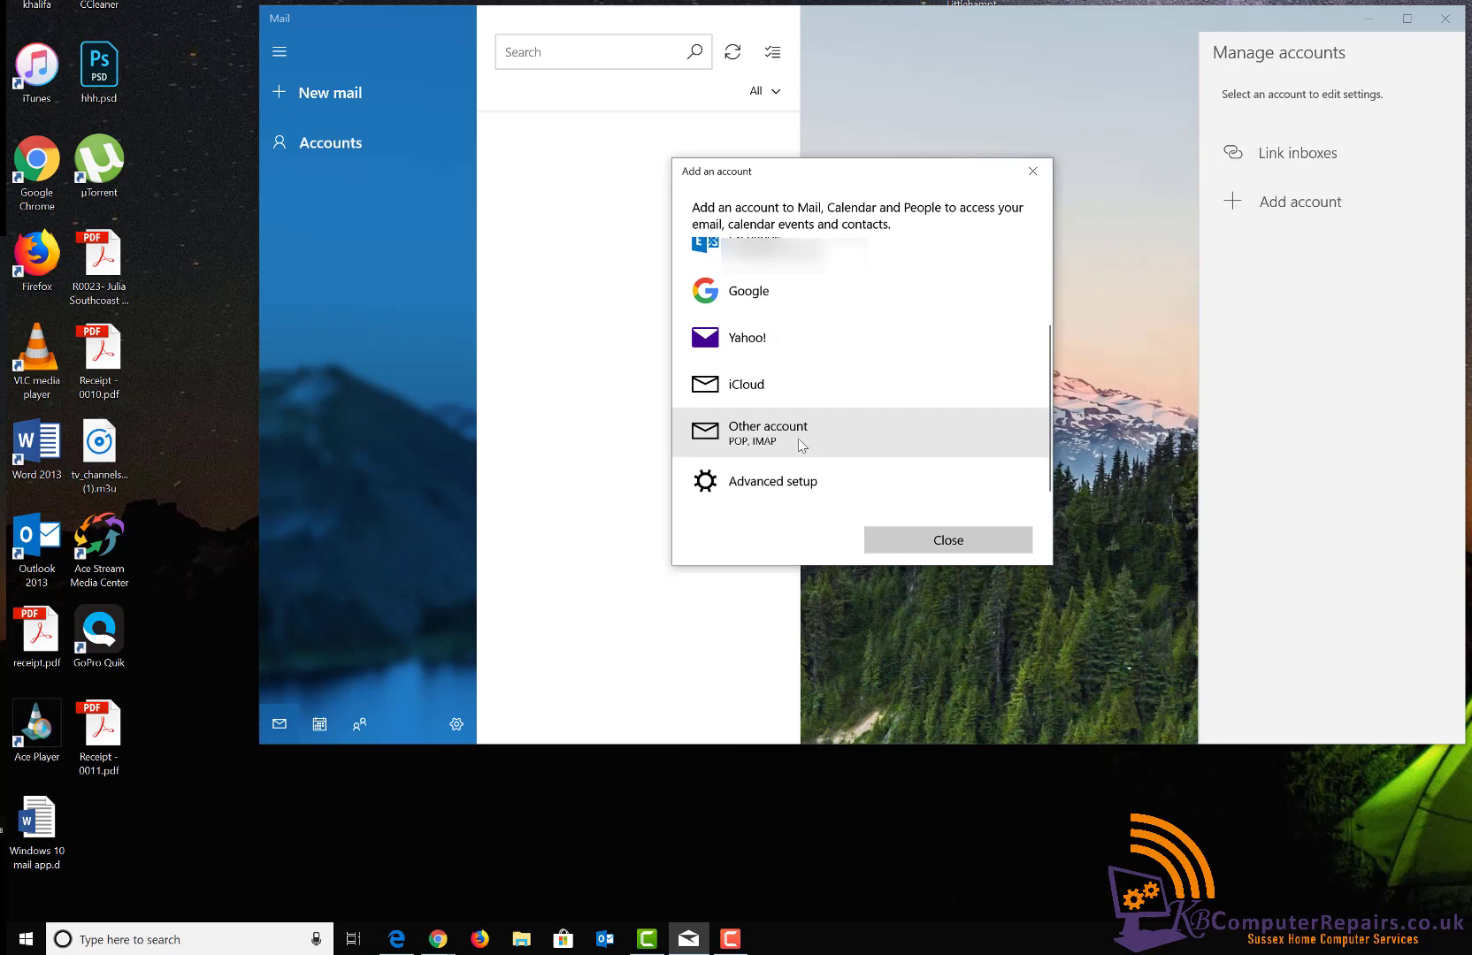
{"action": "left_click", "coordinate": [799, 388]}
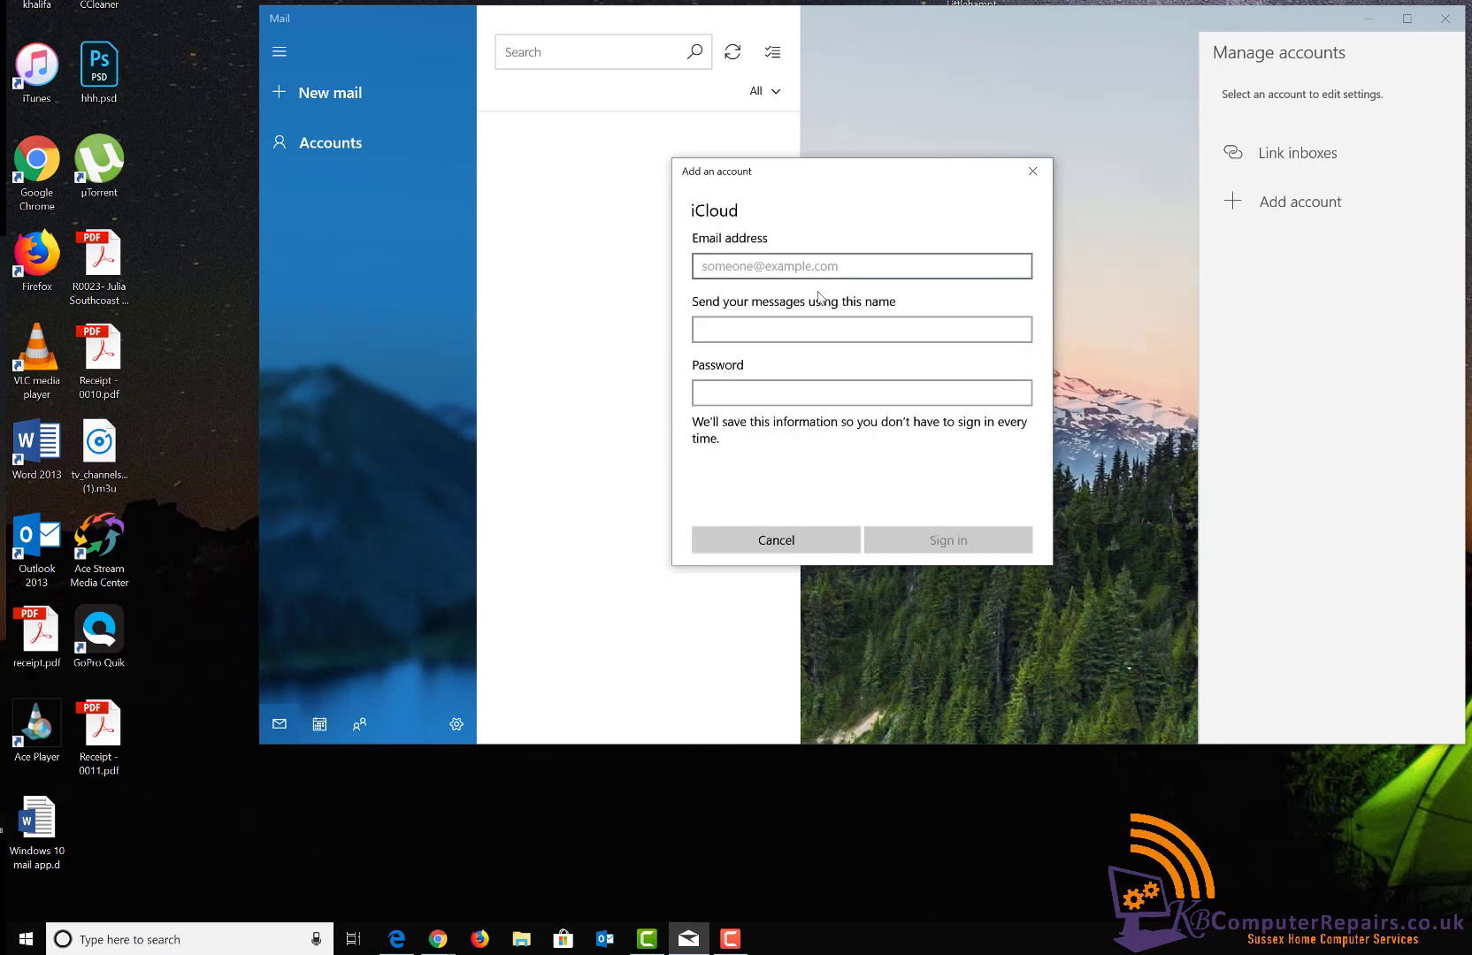
Enter the iCloud email address, the sender name and the account password, then sign in
{"action": "type", "text": "k"}
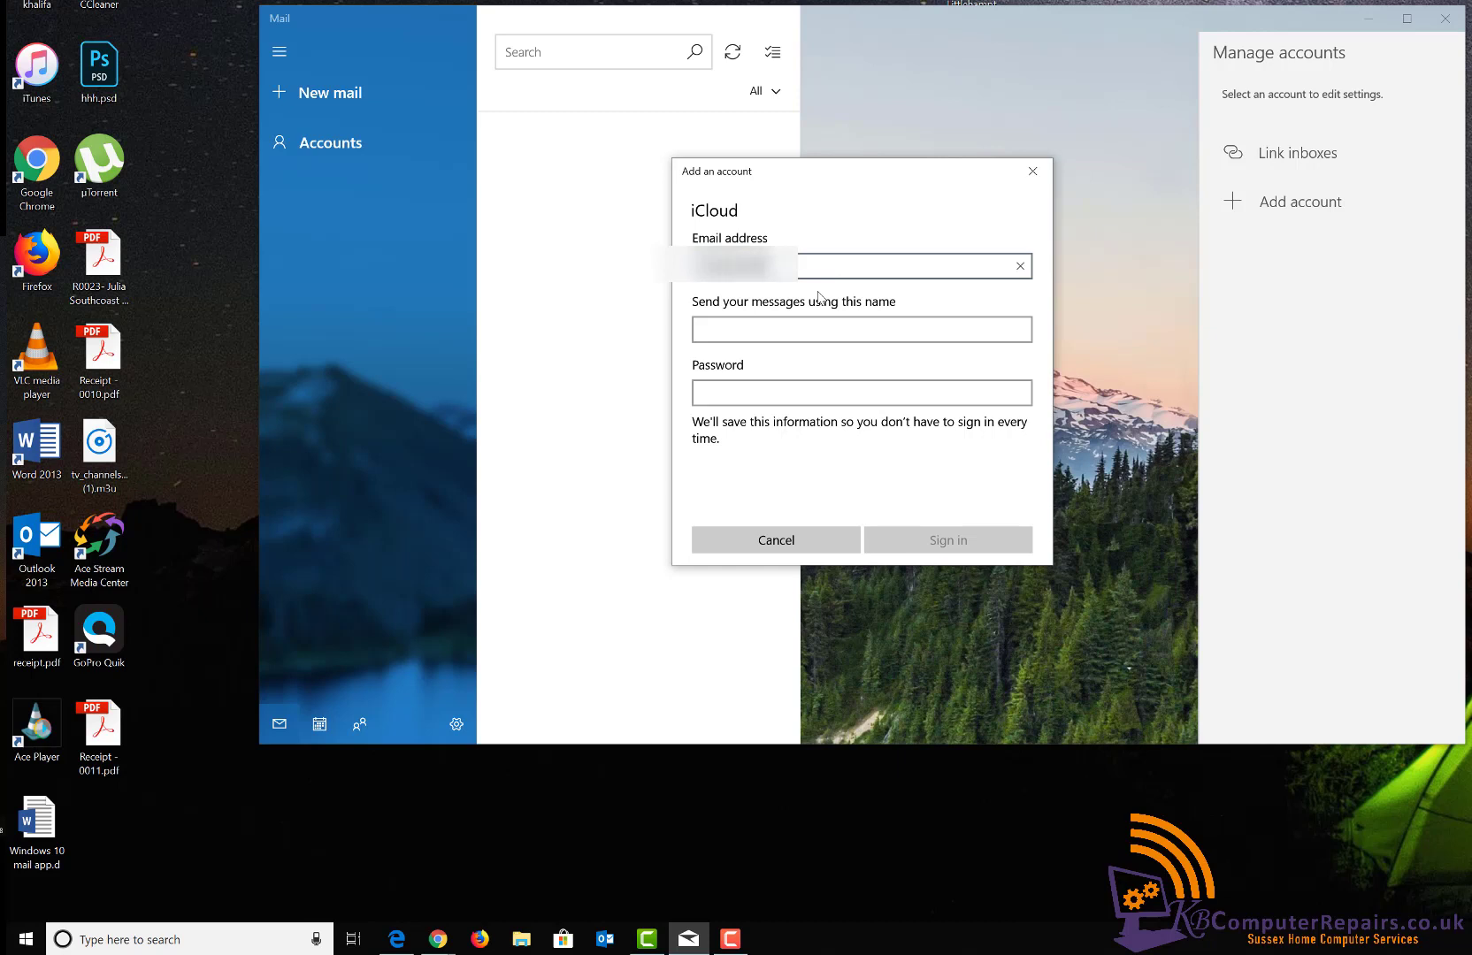
{"action": "type", "text": "hal"}
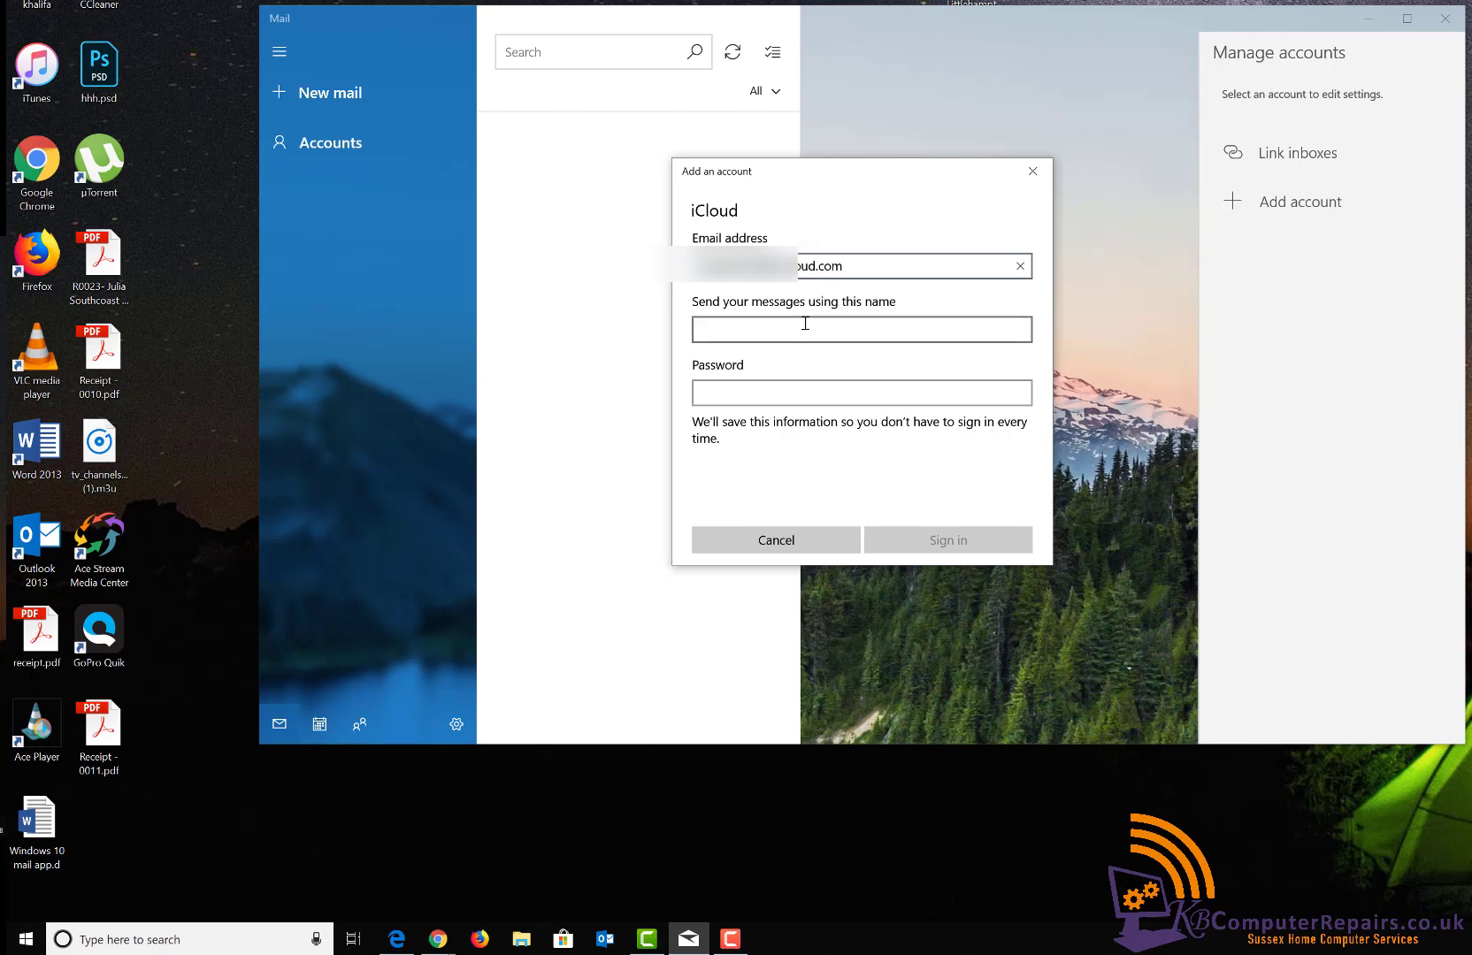
{"action": "left_click", "coordinate": [805, 323]}
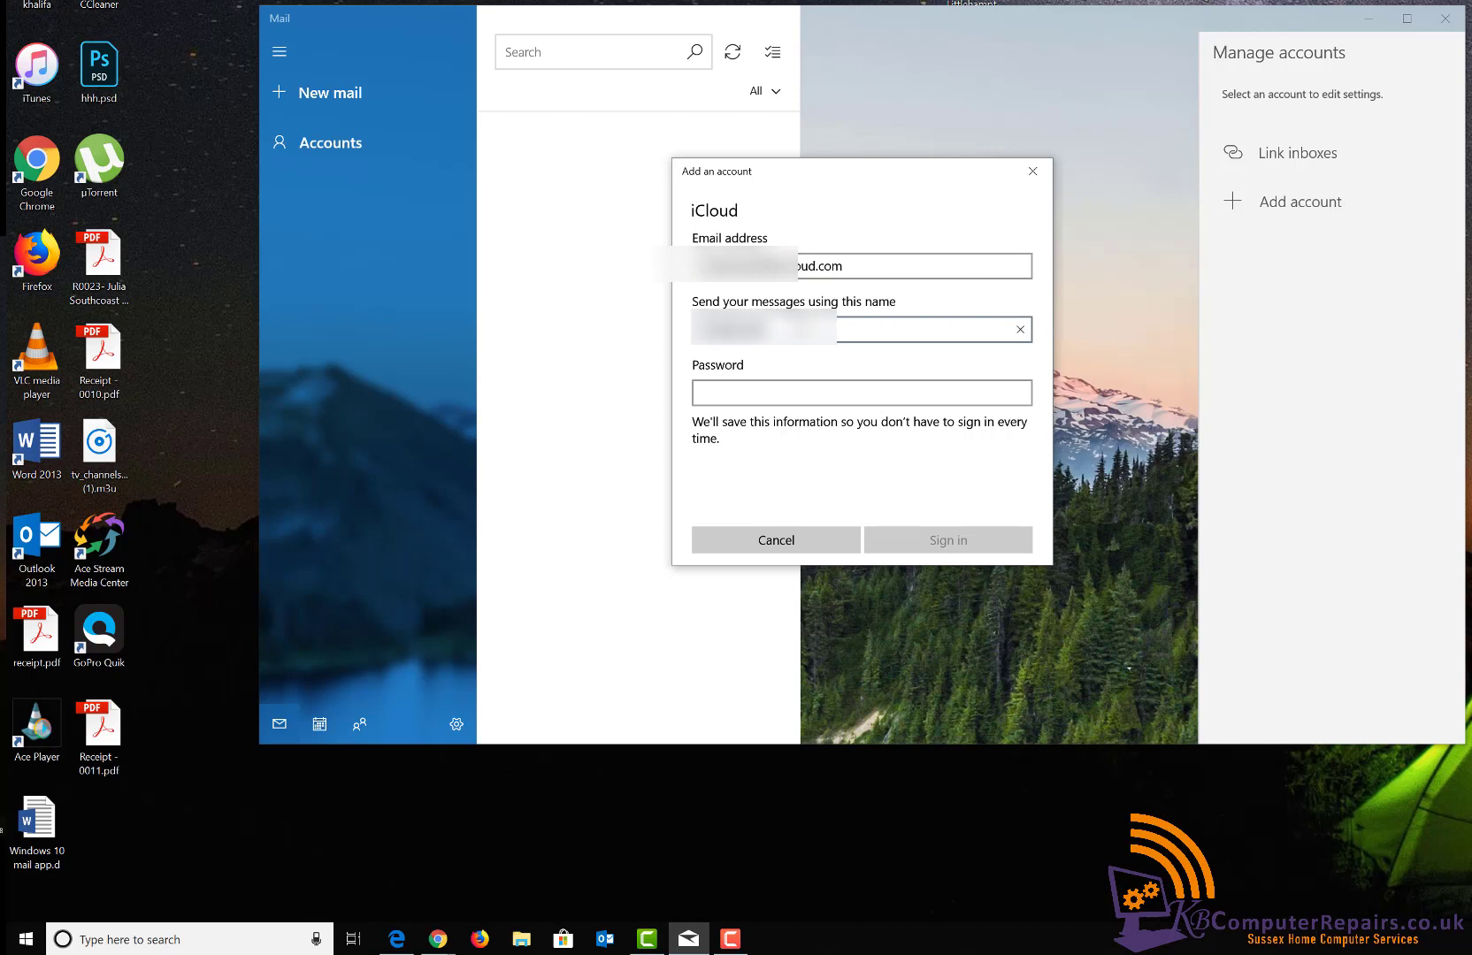
{"action": "left_click", "coordinate": [756, 394]}
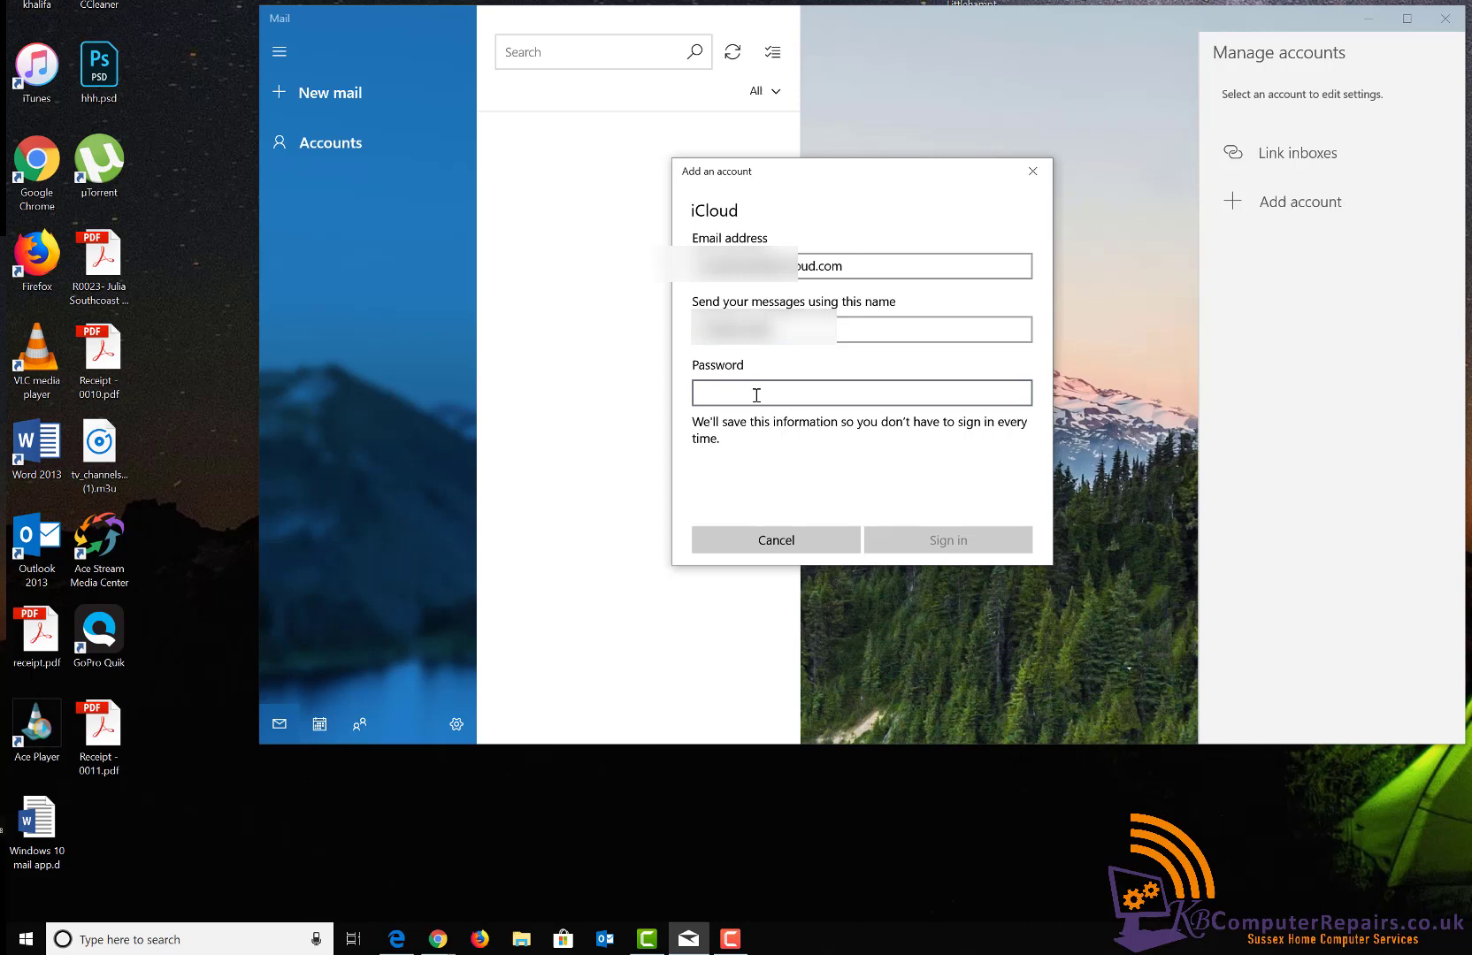
{"action": "type", "text": "•"}
{"action": "key", "text": "BackSpace"}
{"action": "key", "text": "BackSpace"}
{"action": "type", "text": "••"}
{"action": "key", "text": "Return"}
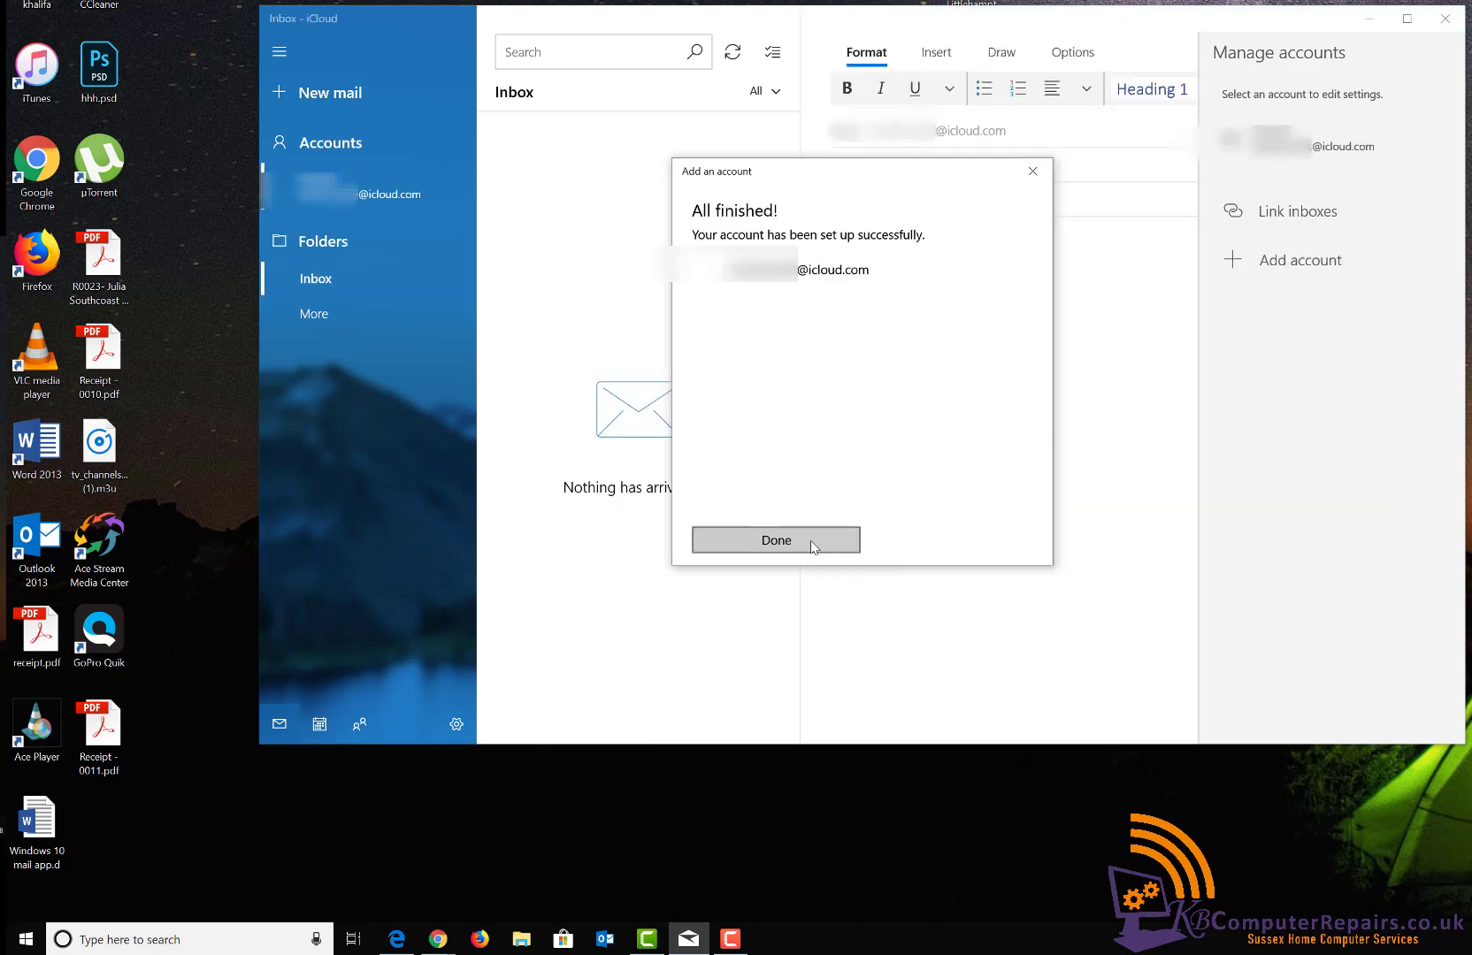
Dismiss the setup confirmation and bring up the accounts list showing the new iCloud account
{"action": "left_click", "coordinate": [813, 534]}
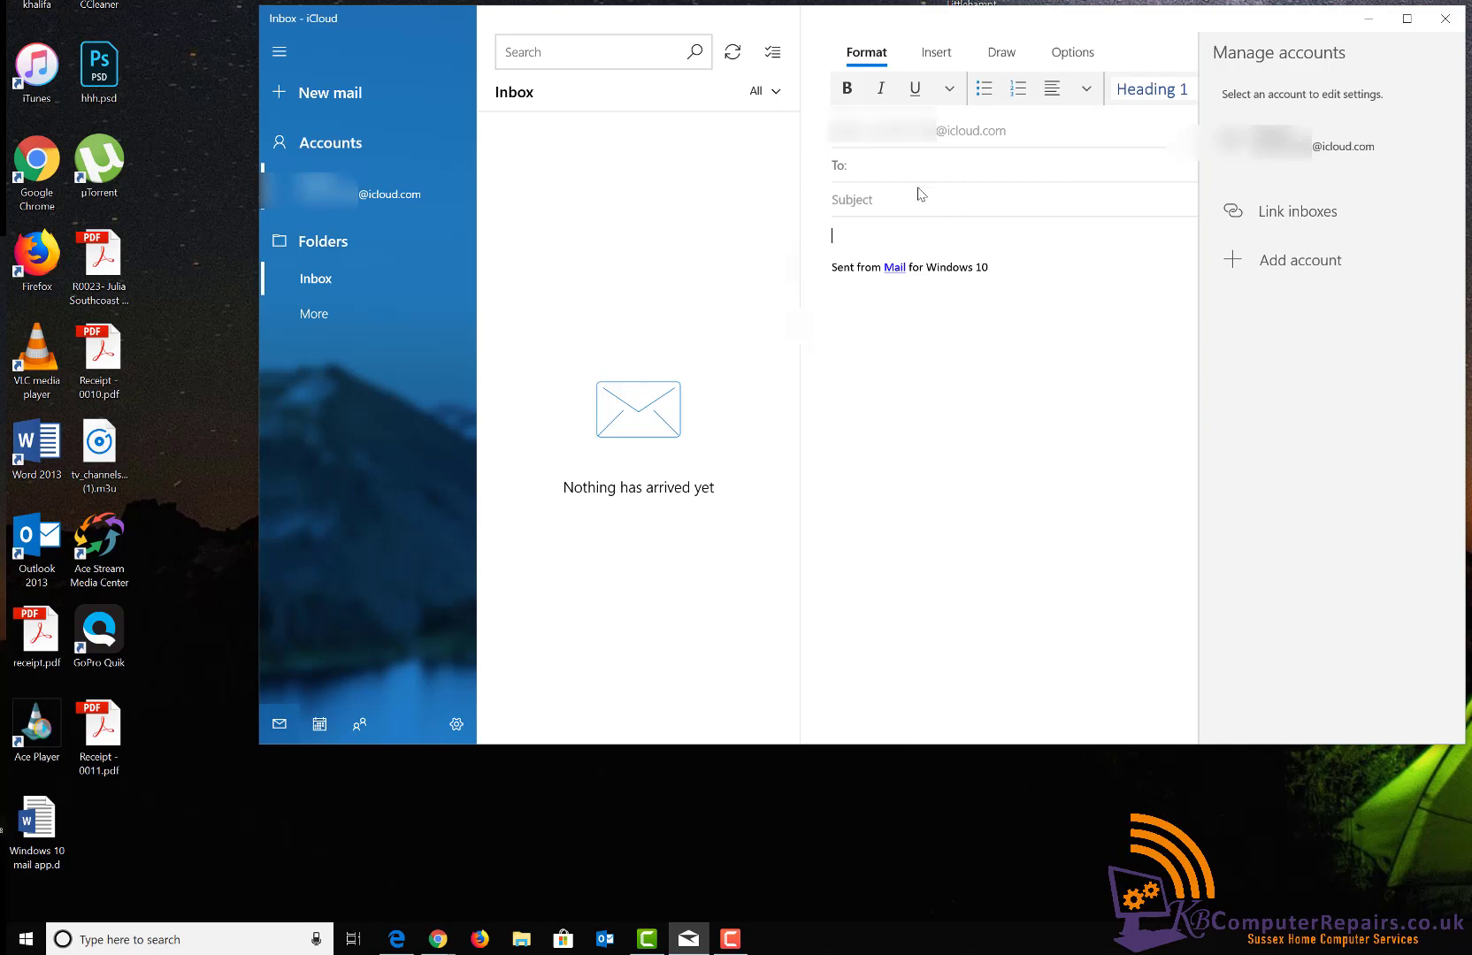
{"action": "left_click", "coordinate": [362, 188]}
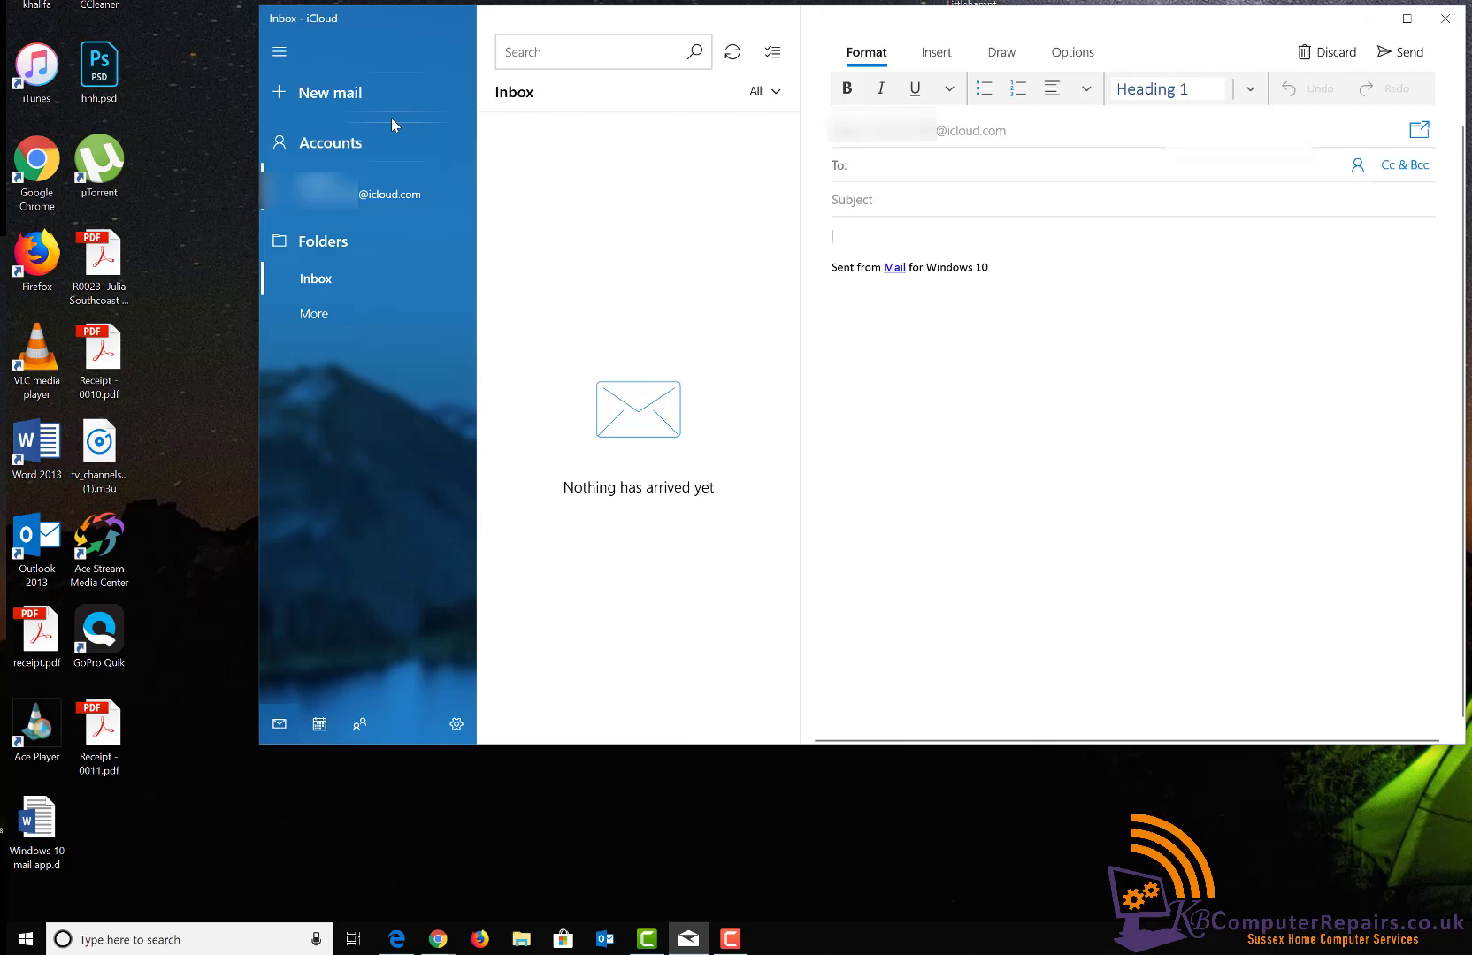
{"action": "left_click", "coordinate": [308, 145]}
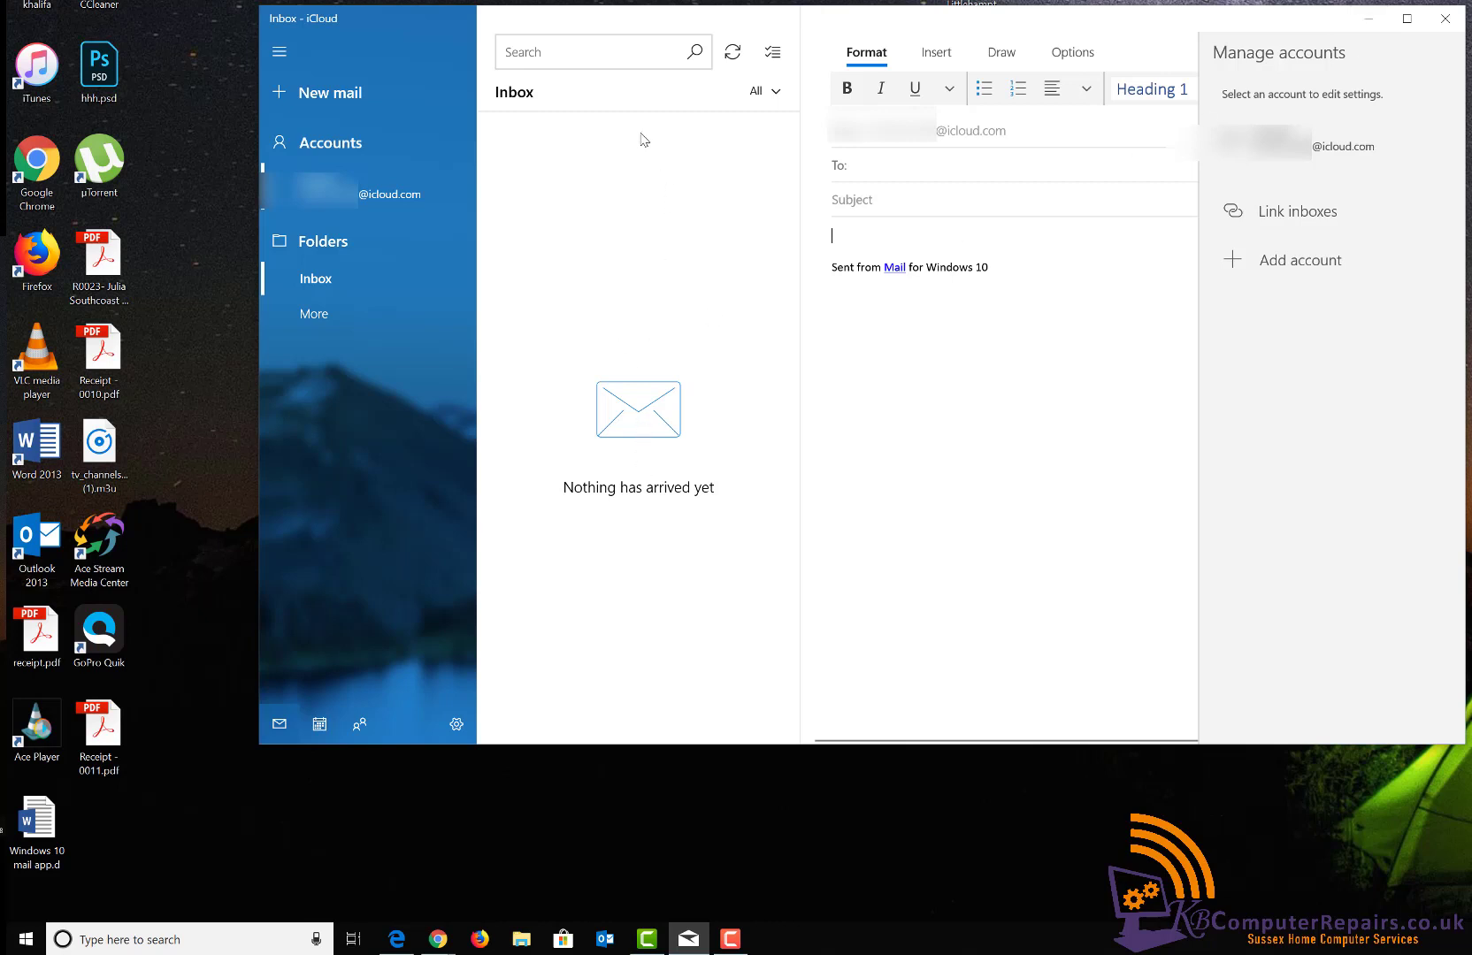
{"action": "left_click", "coordinate": [594, 245]}
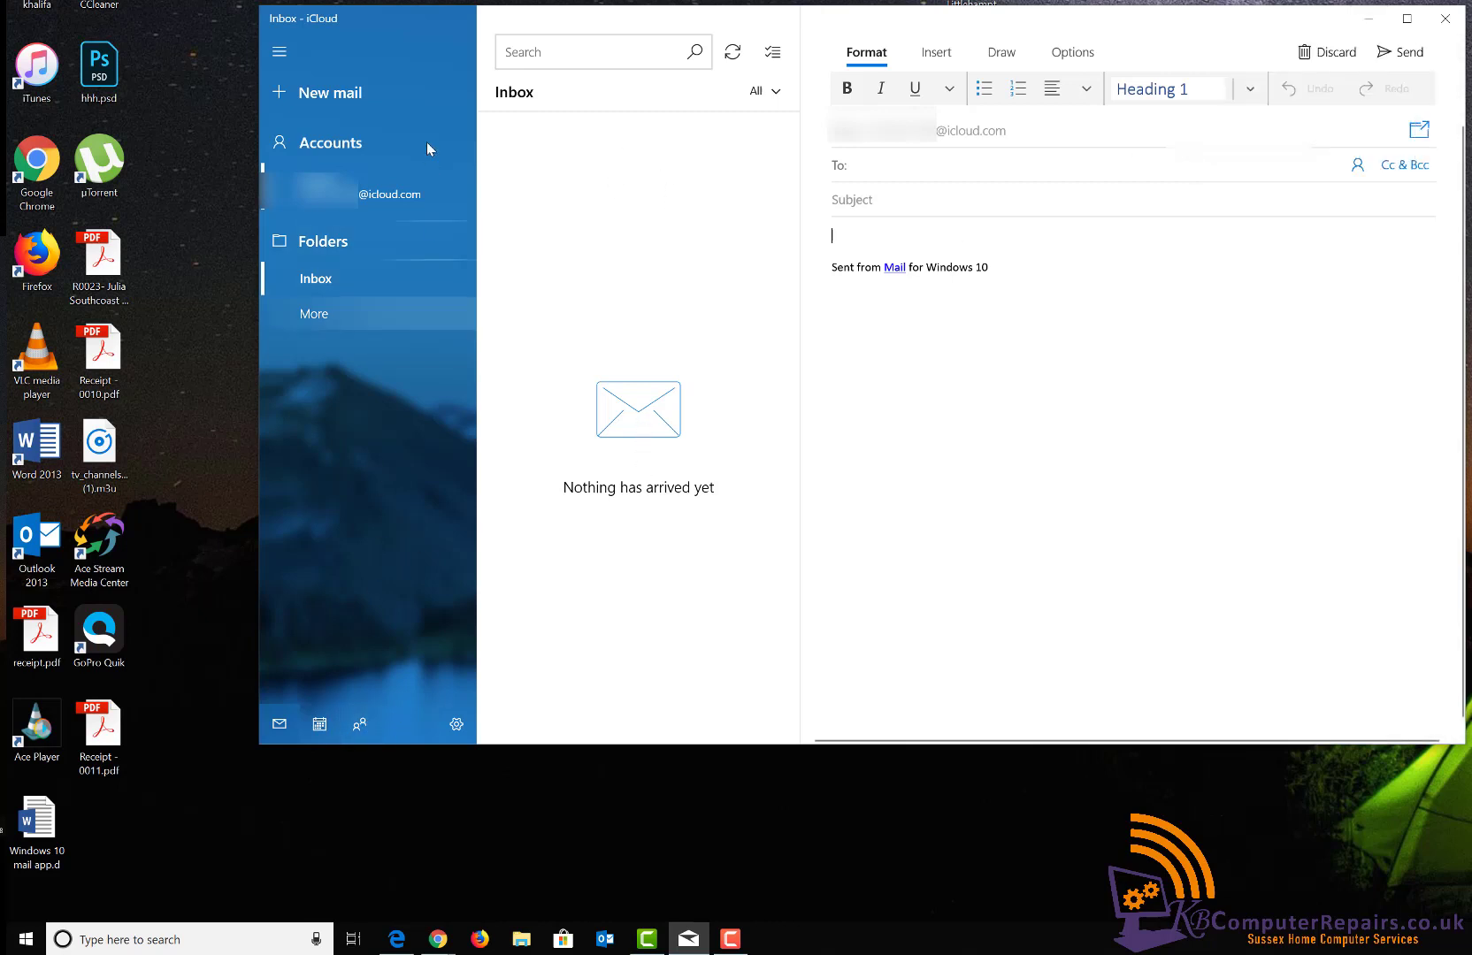
{"action": "left_click", "coordinate": [397, 139]}
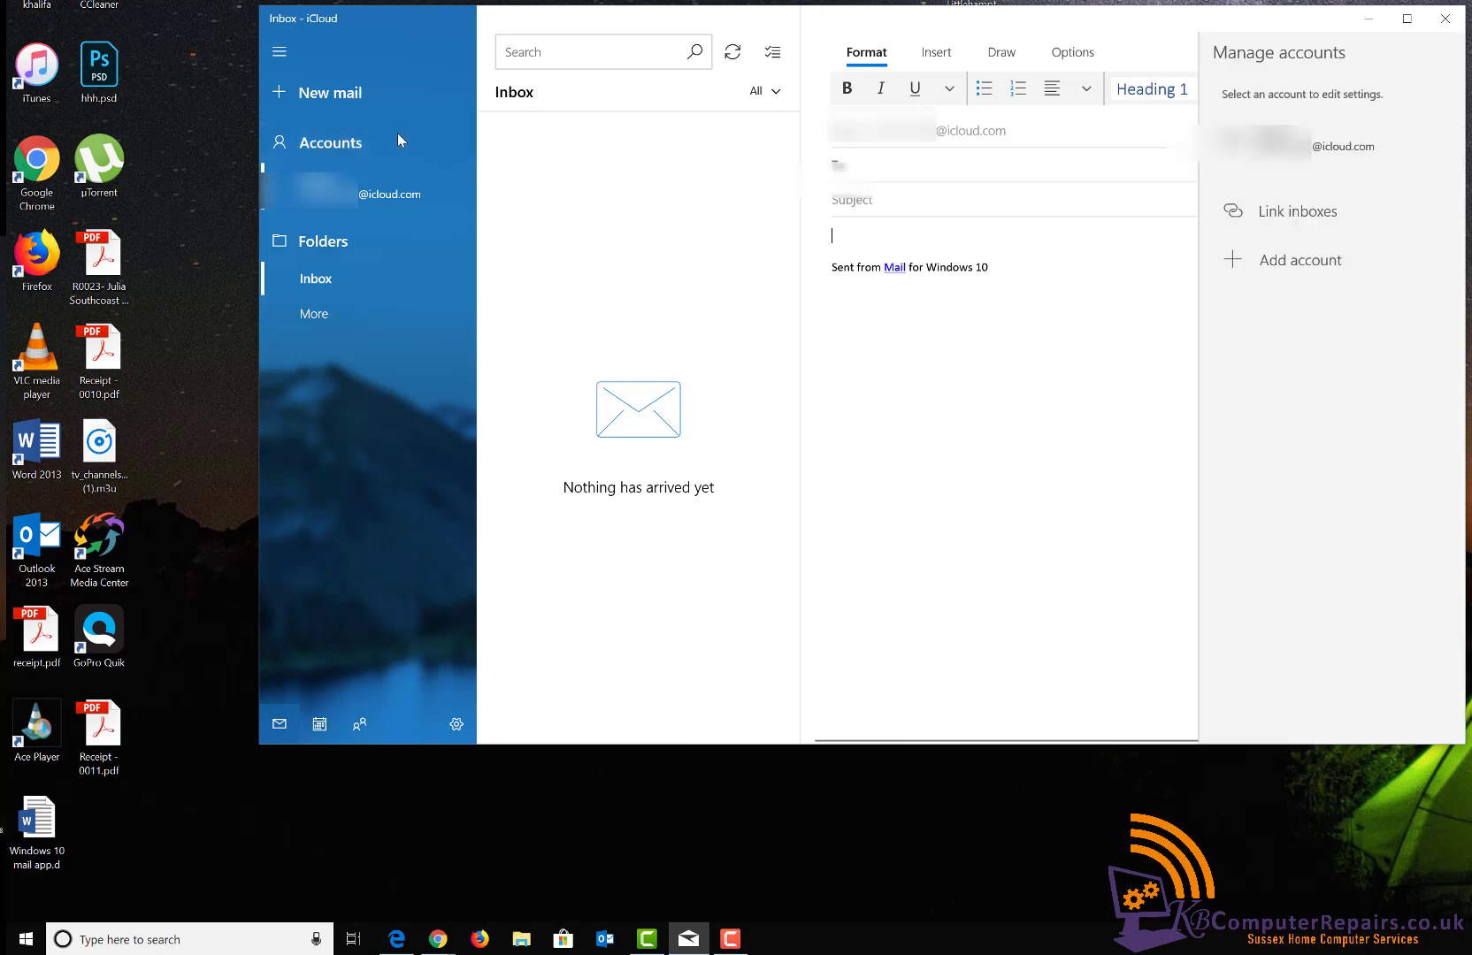
Look at the iCloud account's saved password, then cancel without changes and close the accounts panel
{"action": "left_click", "coordinate": [1331, 141]}
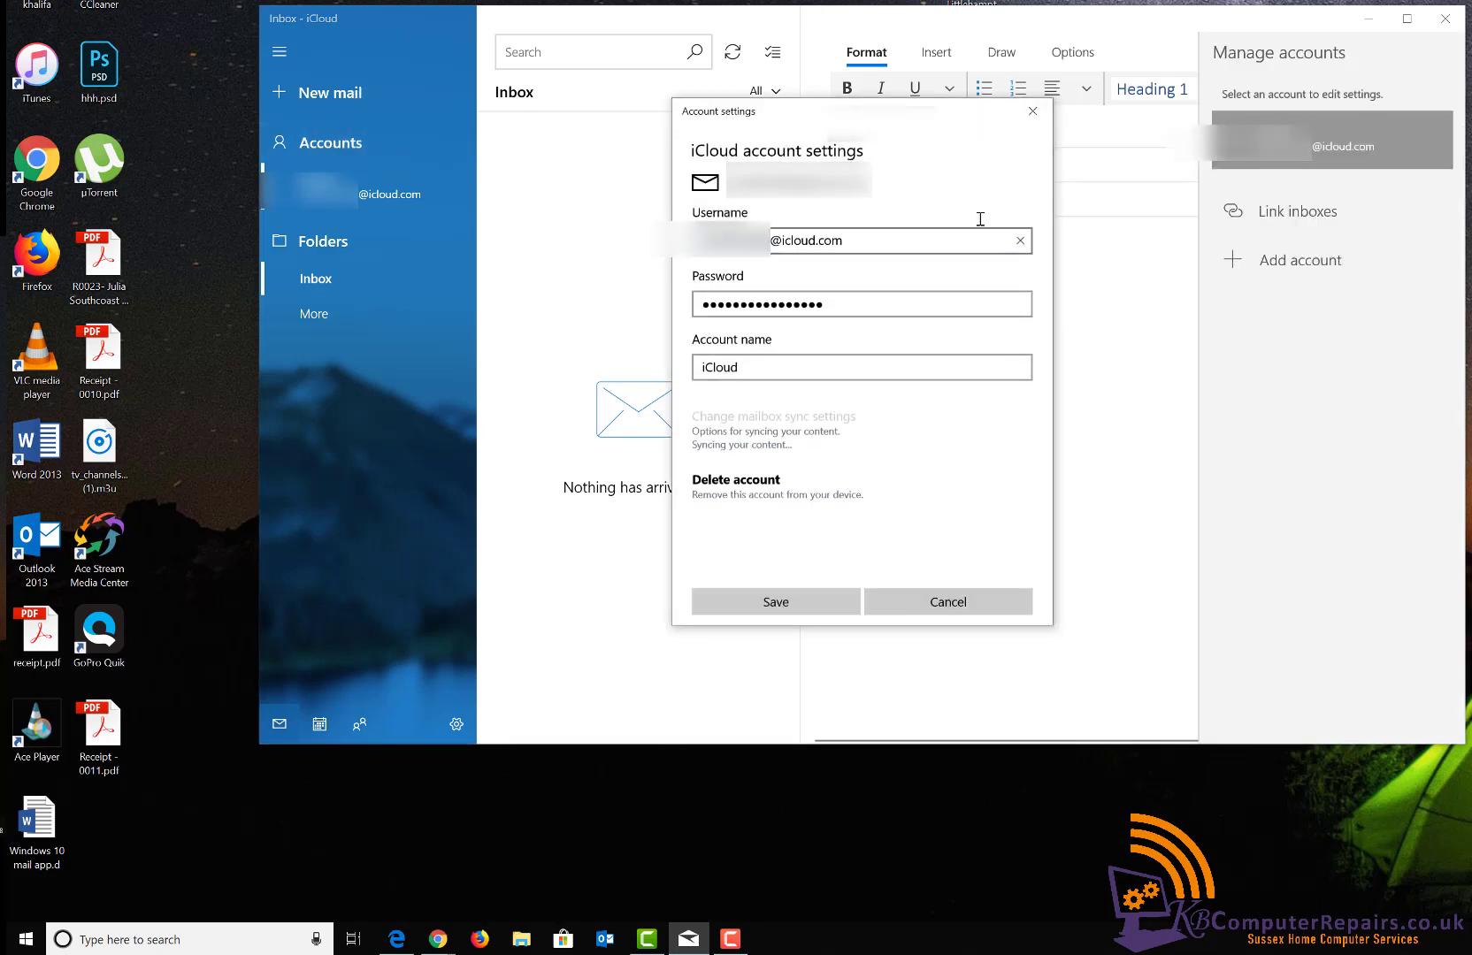
{"action": "left_click_drag", "start_coordinate": [822, 304], "coordinate": [689, 301]}
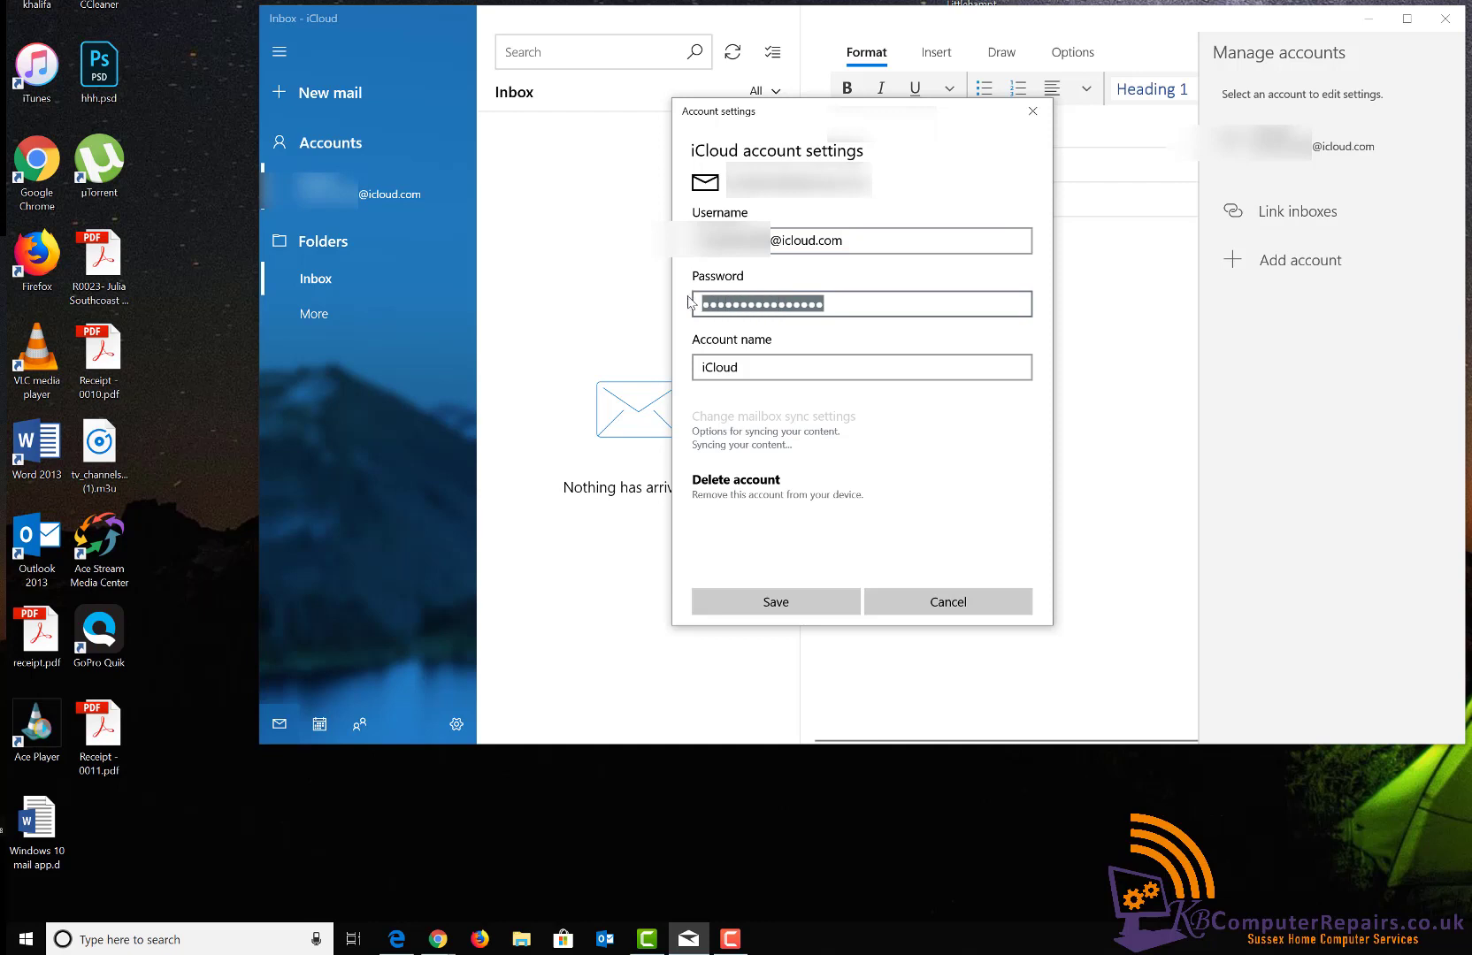
{"action": "left_click", "coordinate": [914, 595]}
{"action": "left_click", "coordinate": [386, 201]}
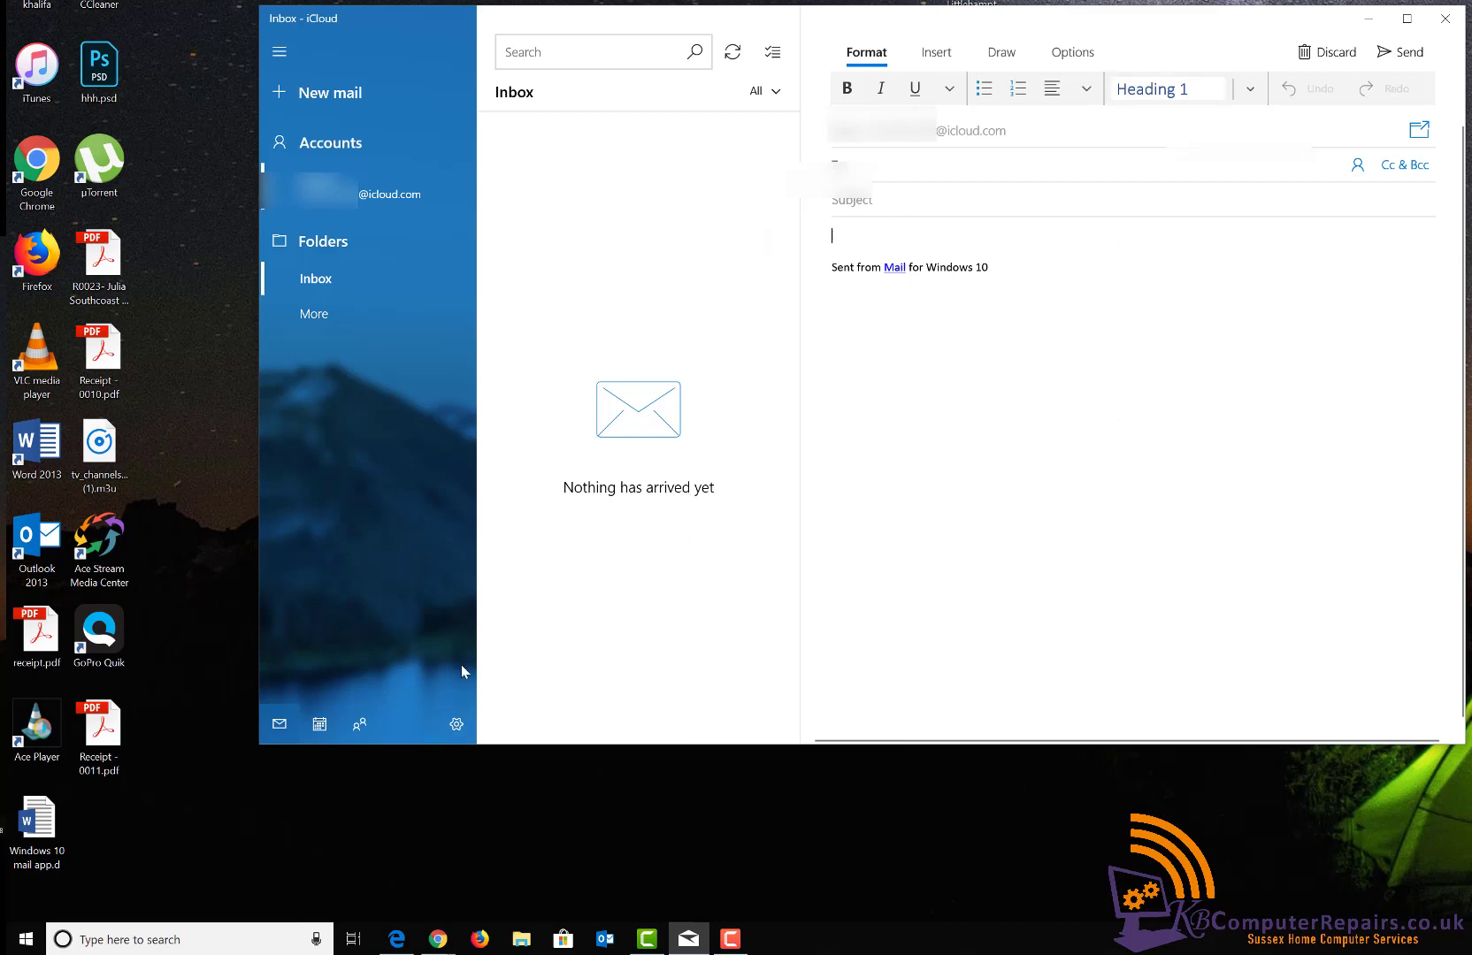
Go to icloud.com in Microsoft Edge
{"action": "left_click", "coordinate": [398, 939]}
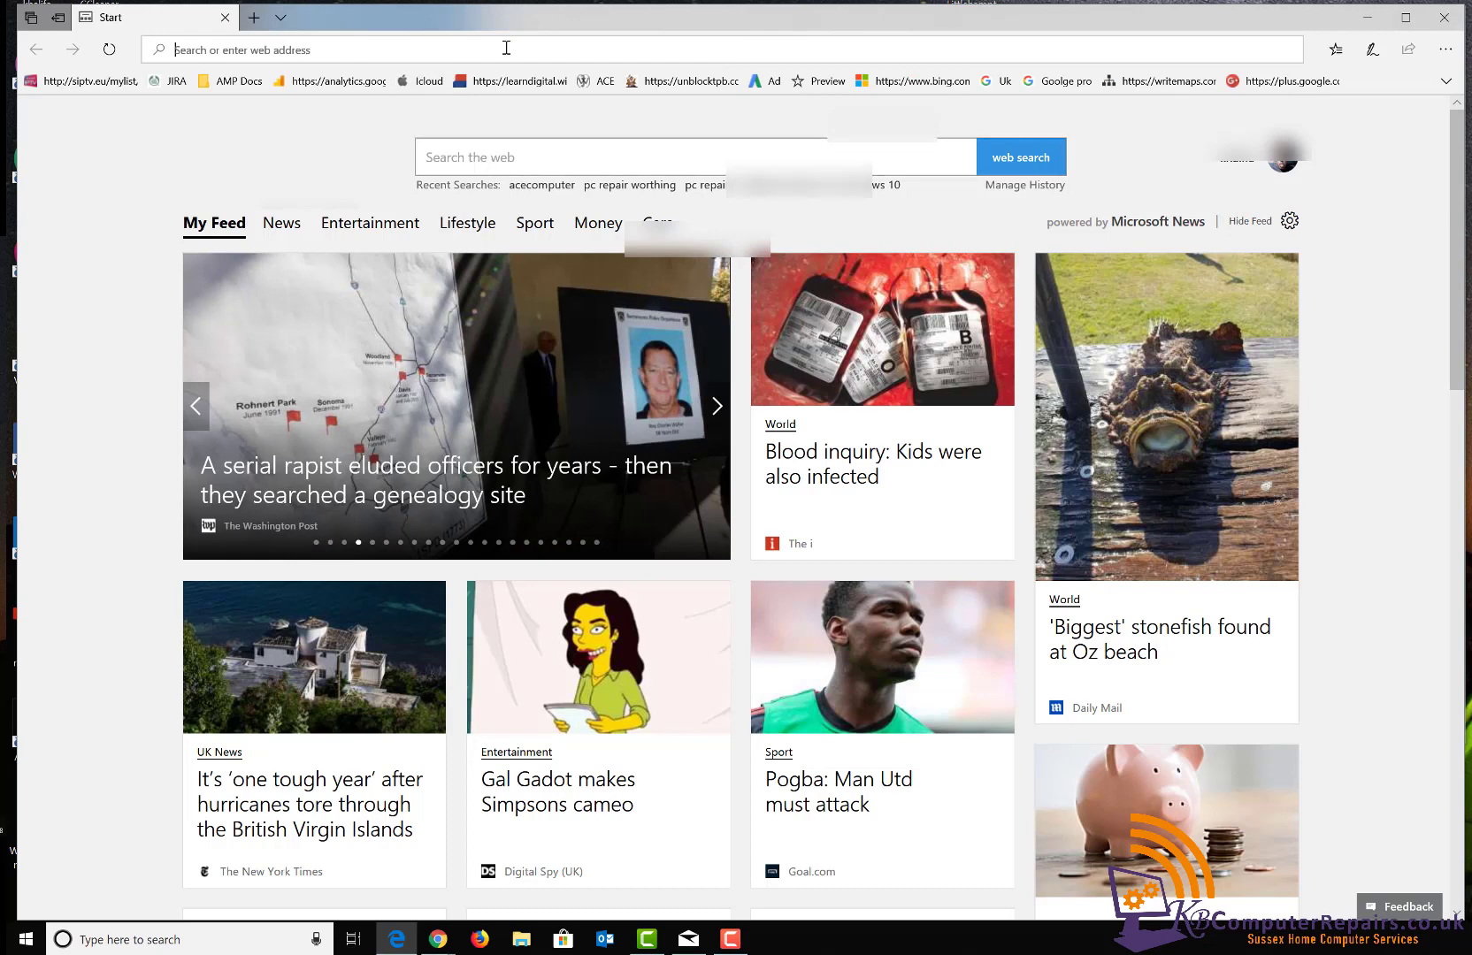
{"action": "type", "text": "icloud"}
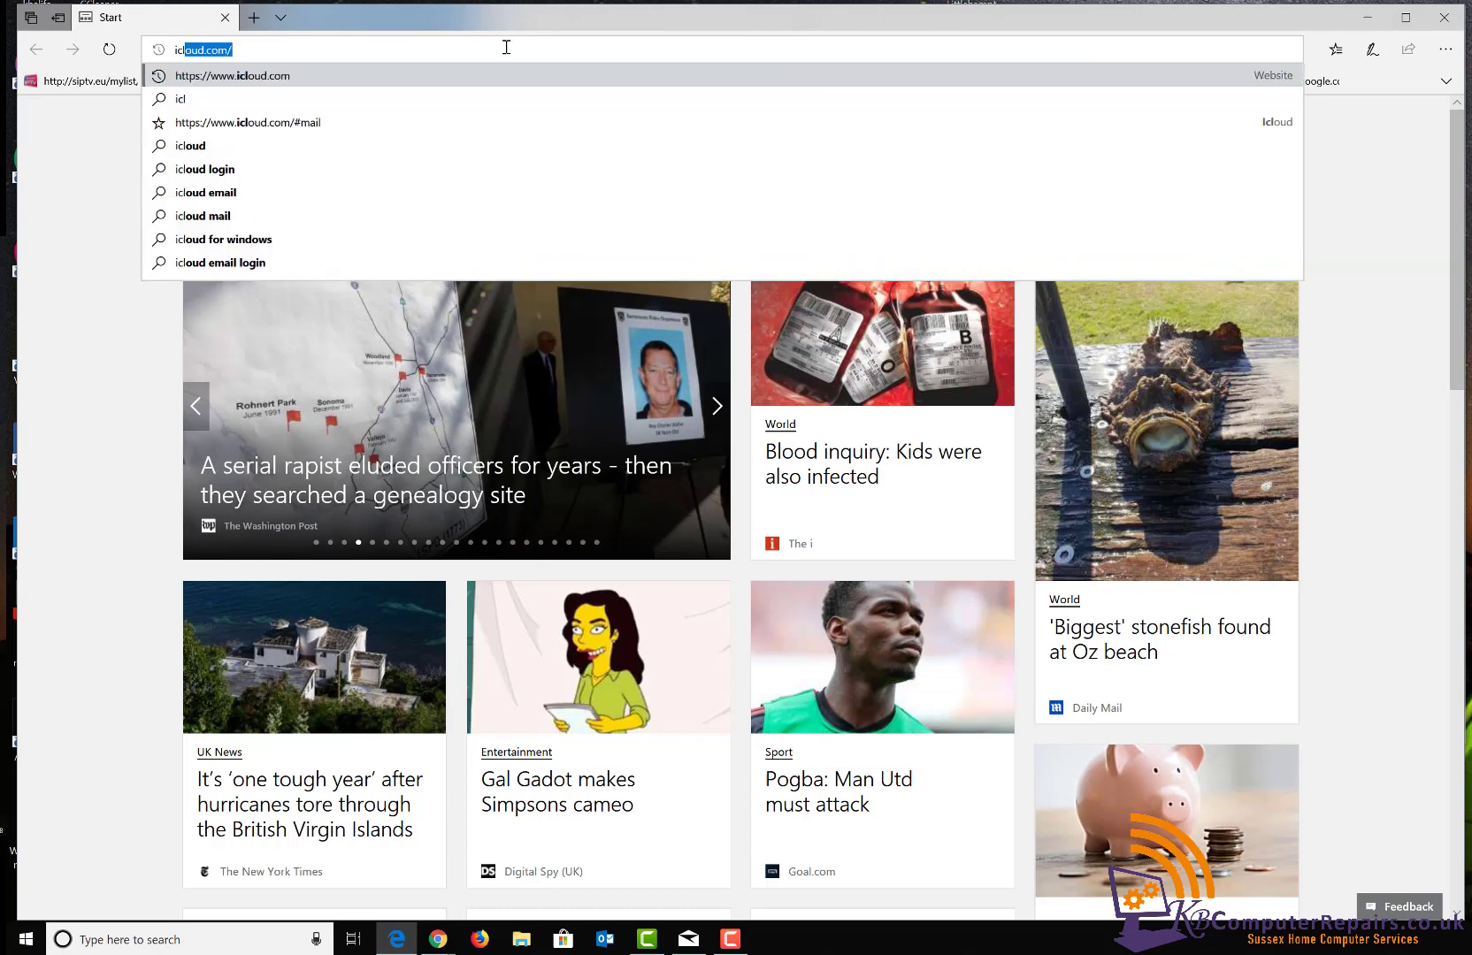
{"action": "type", "text": ".com"}
{"action": "key", "text": "Return"}
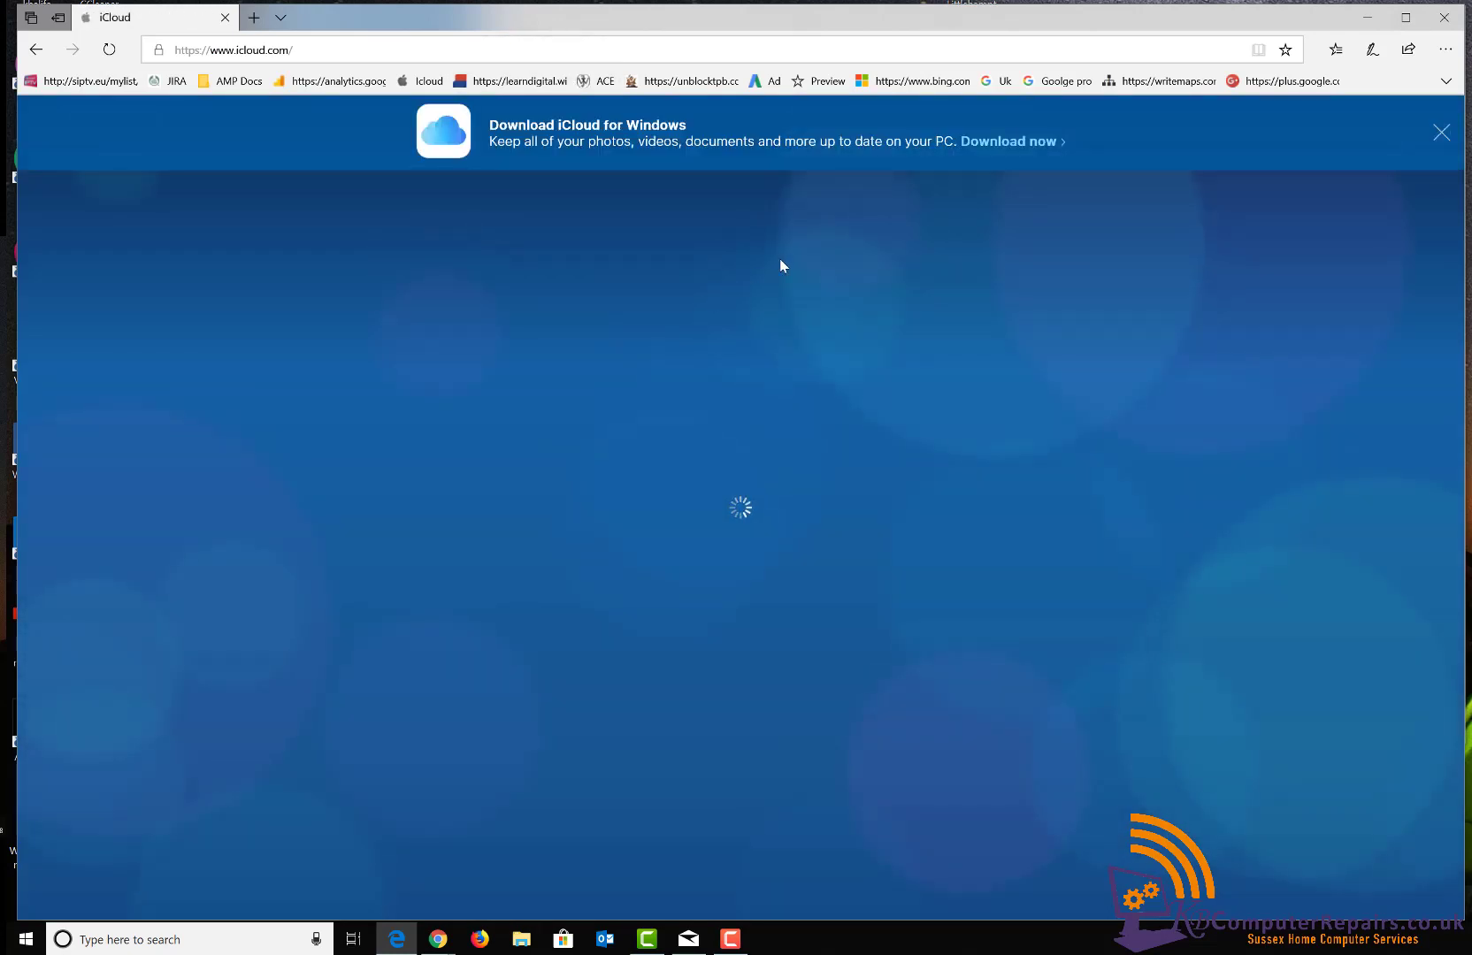
Dismiss the iCloud for Windows banner and sign in with the Apple ID and password
{"action": "left_click", "coordinate": [1440, 135]}
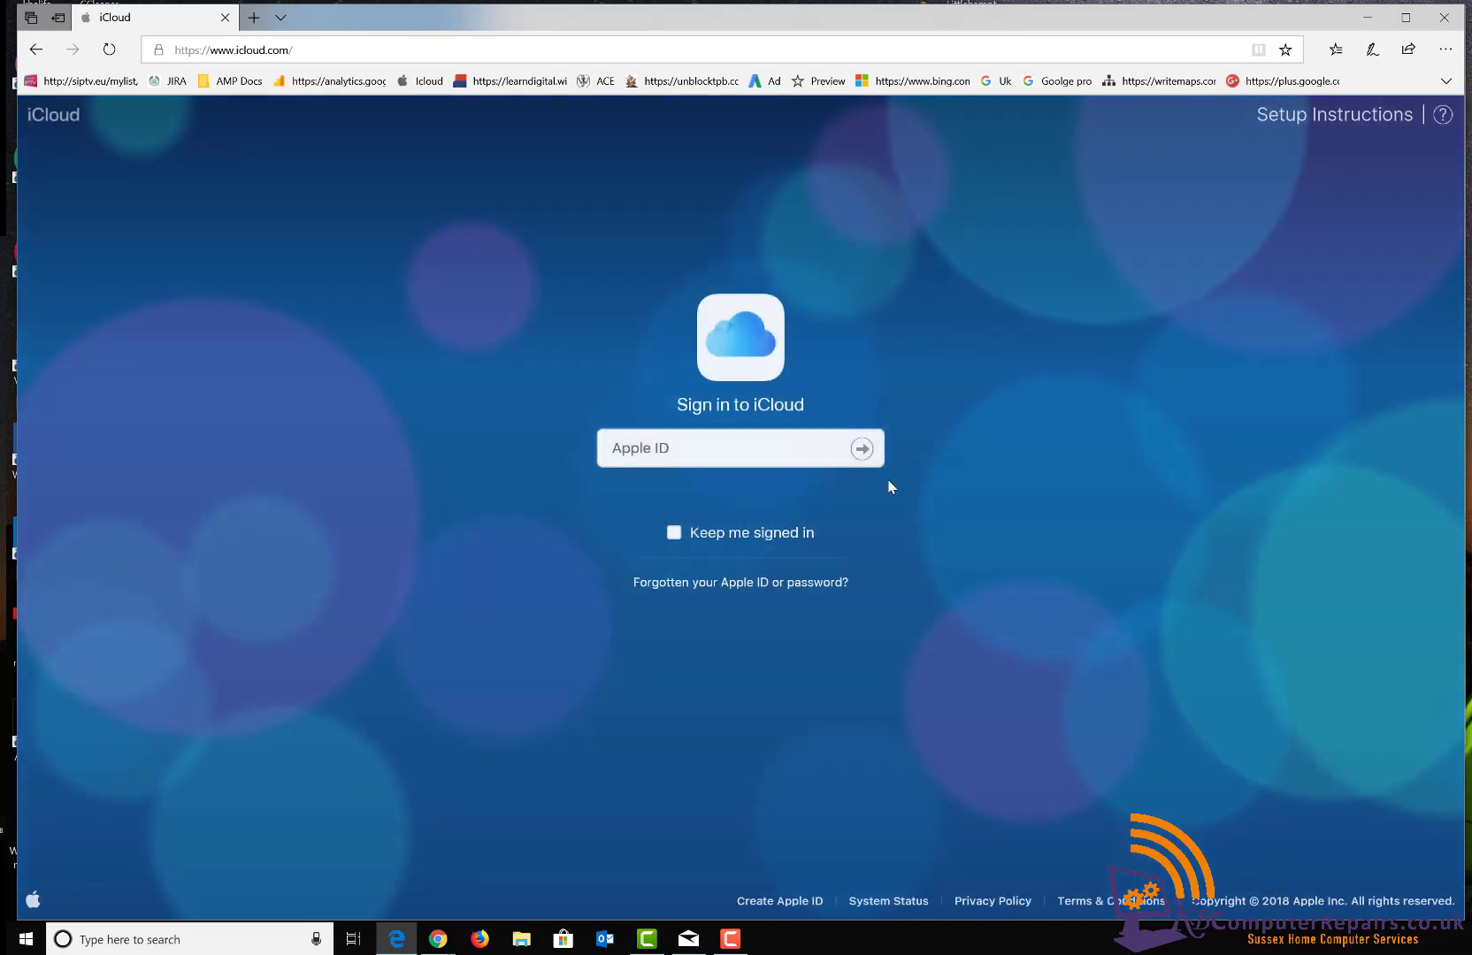
{"action": "left_click", "coordinate": [675, 451]}
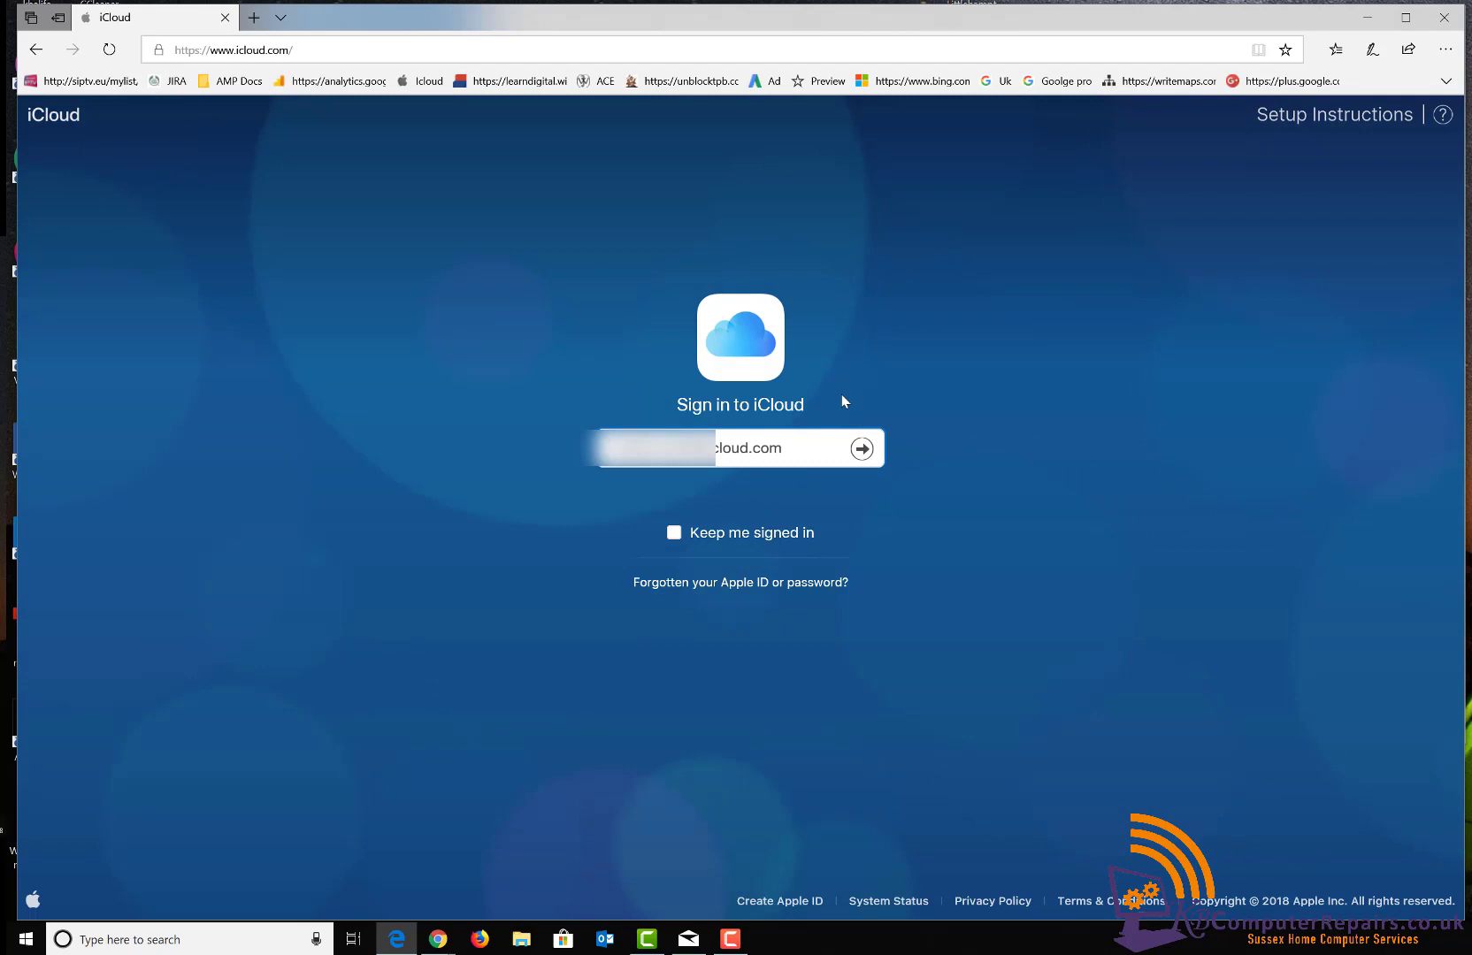
{"action": "left_click", "coordinate": [866, 449]}
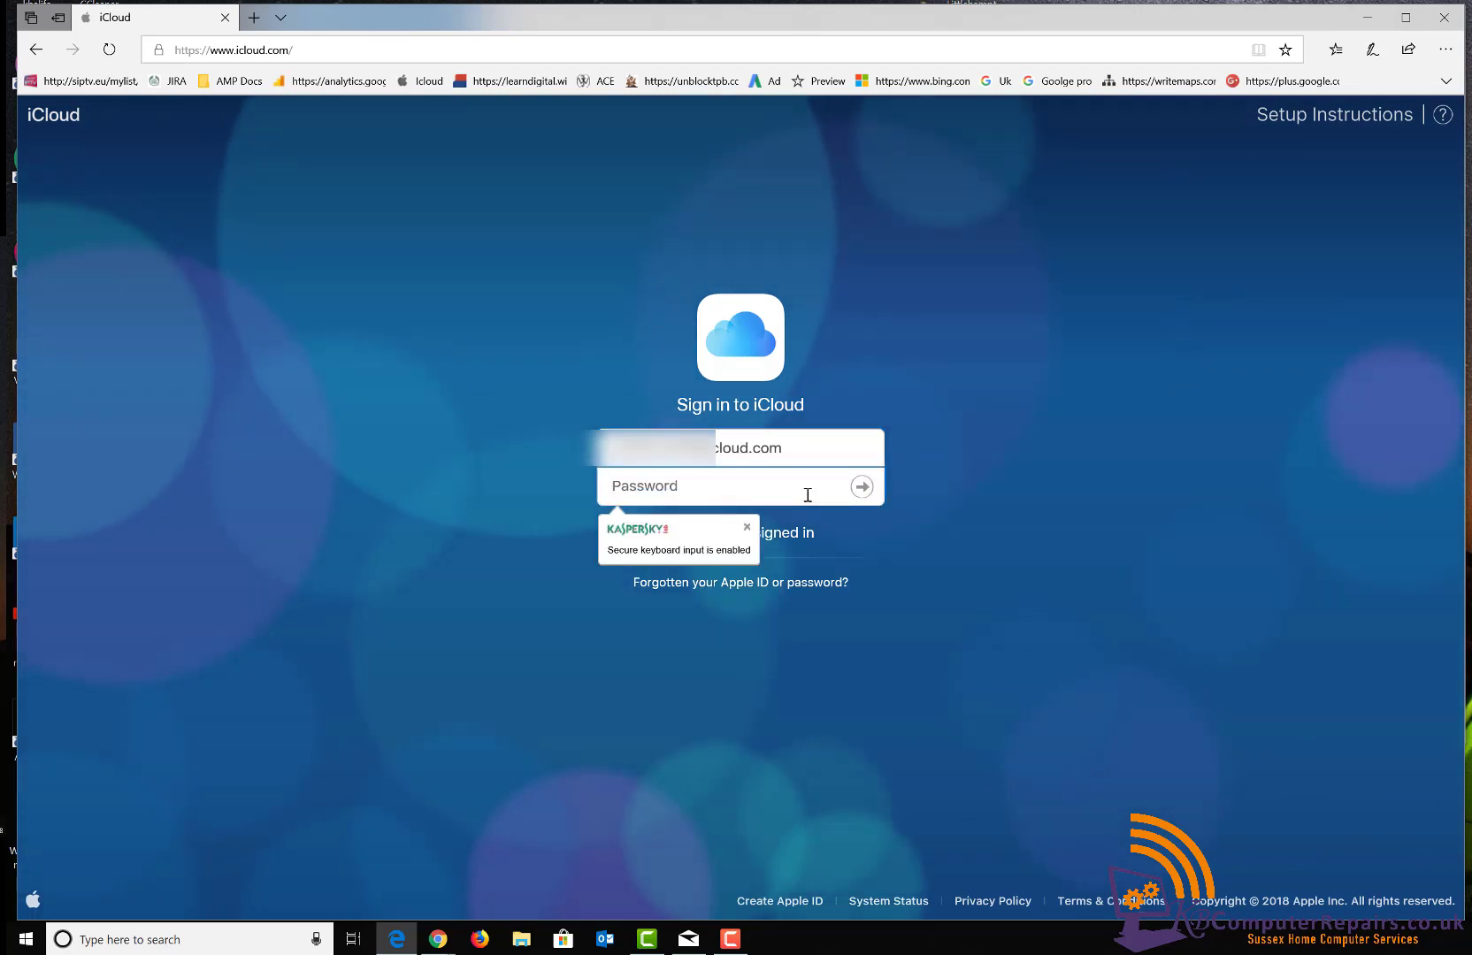
{"action": "type", "text": "******"}
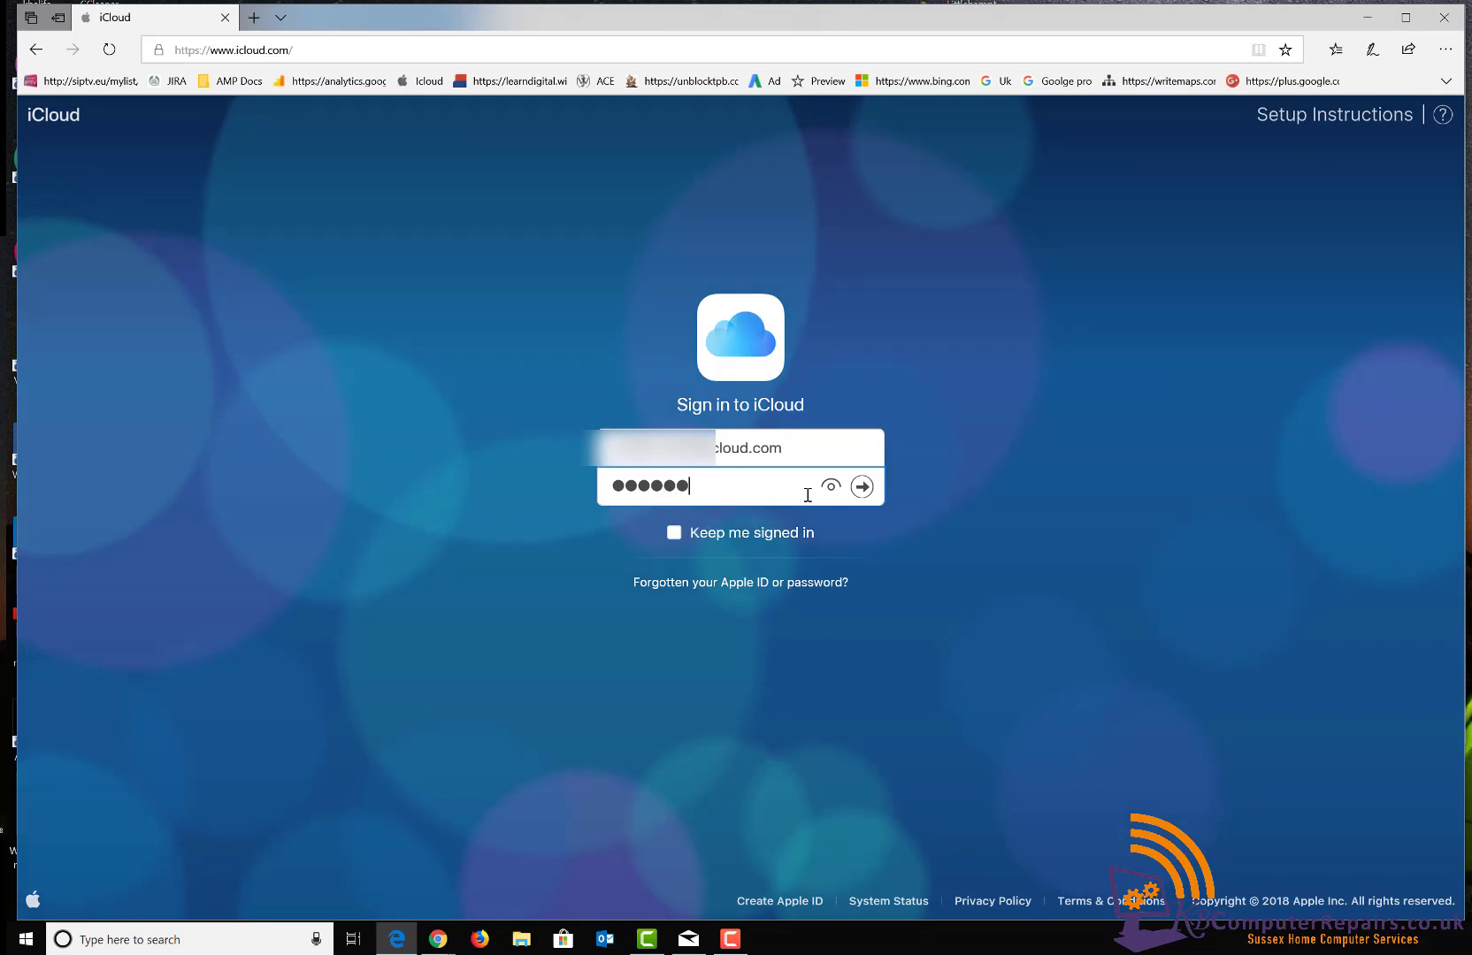
{"action": "type", "text": "*"}
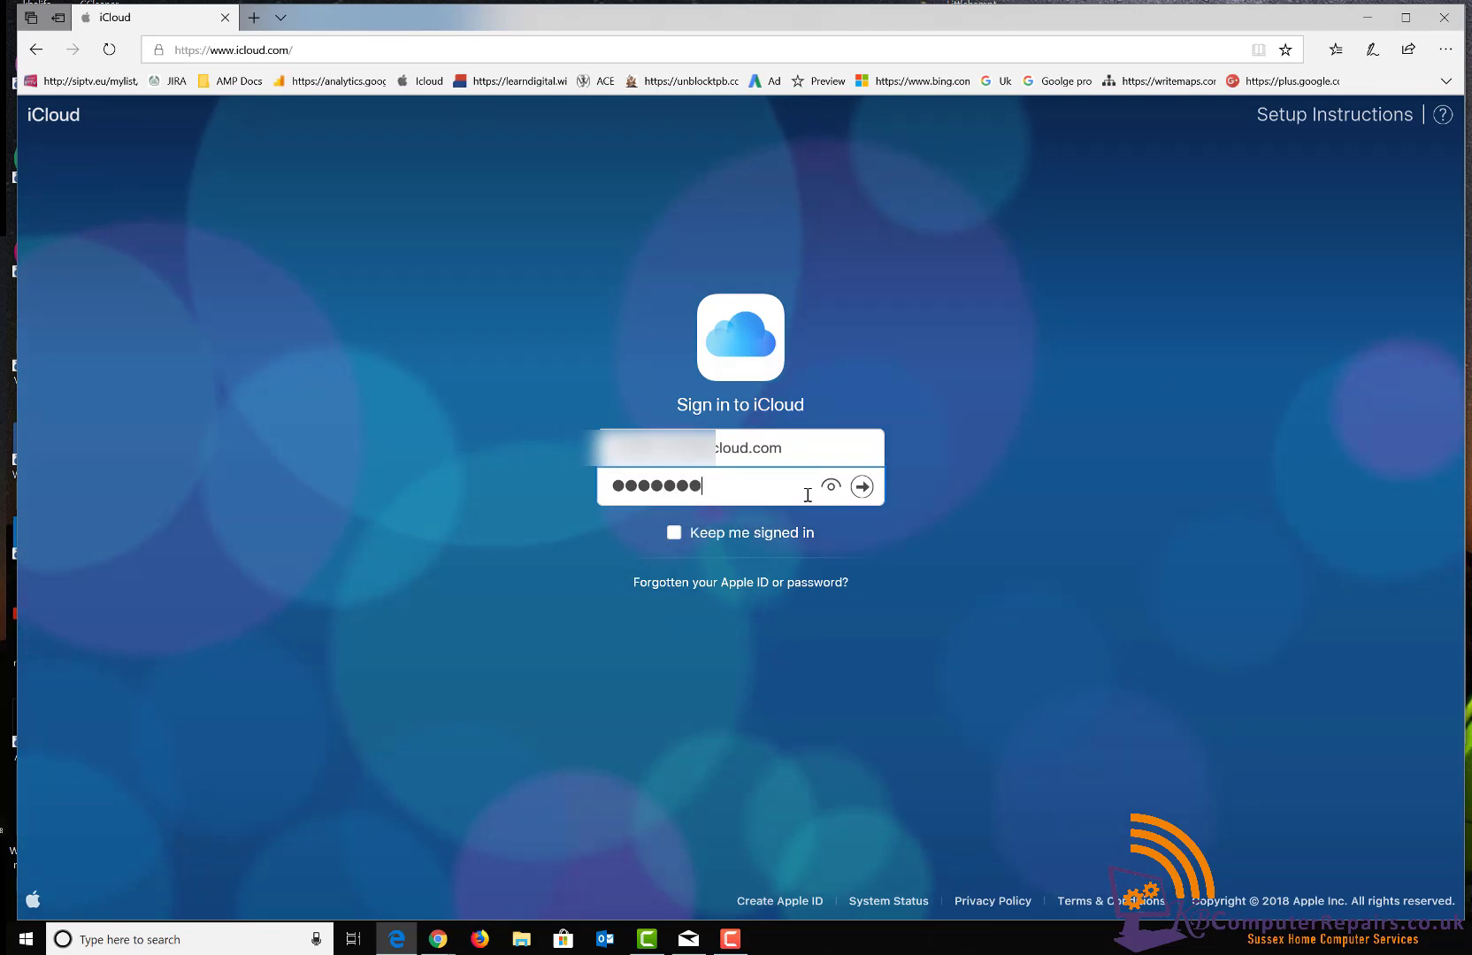
{"action": "type", "text": "**"}
{"action": "key", "text": "Return"}
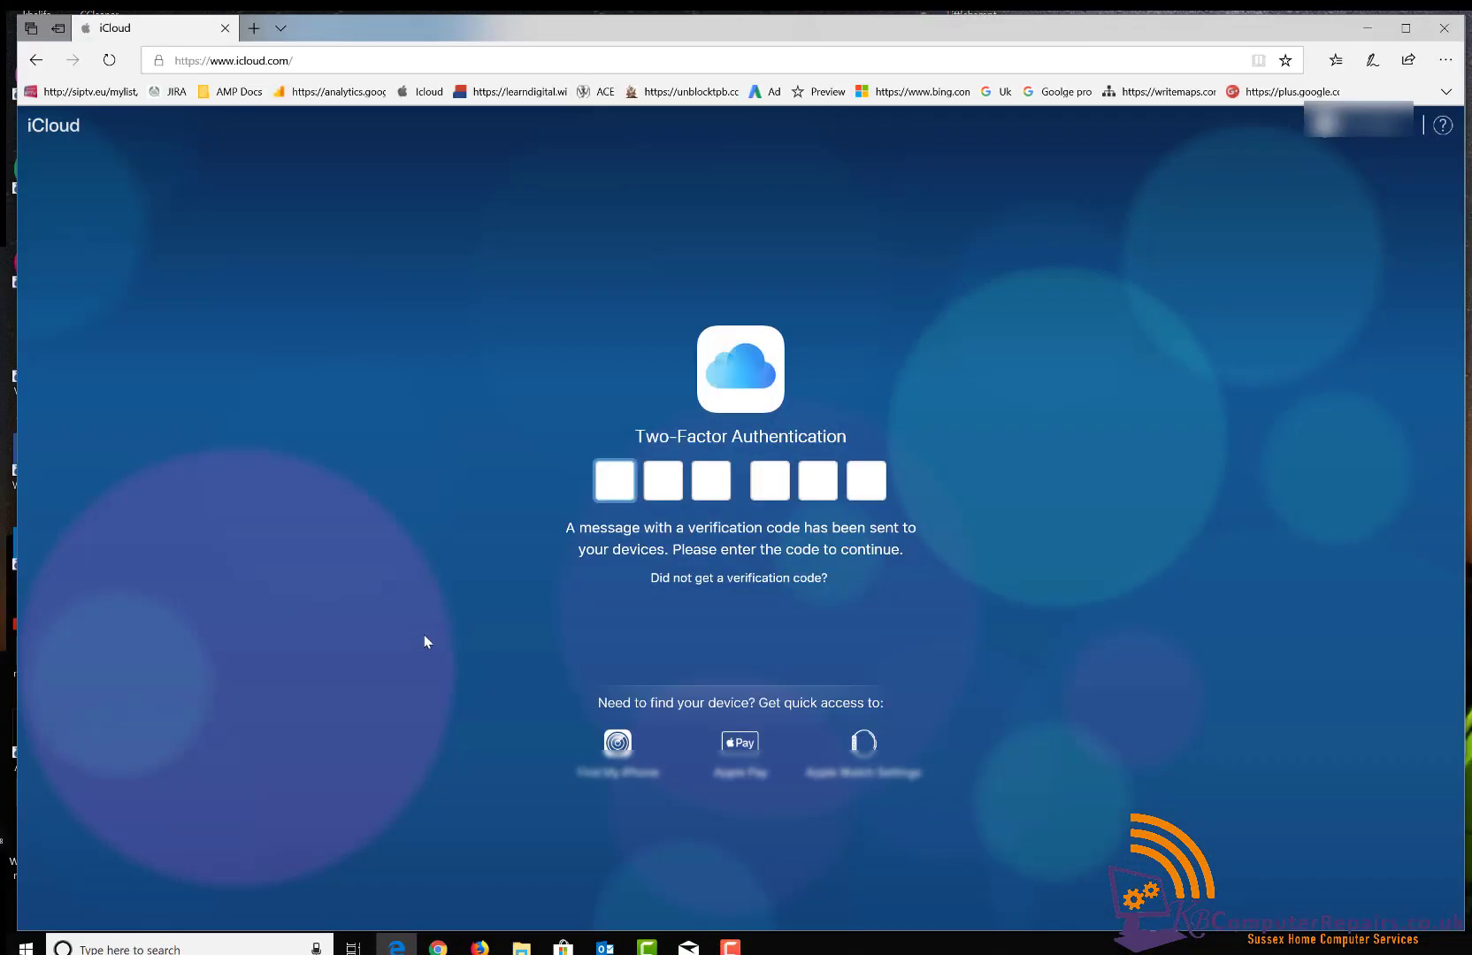
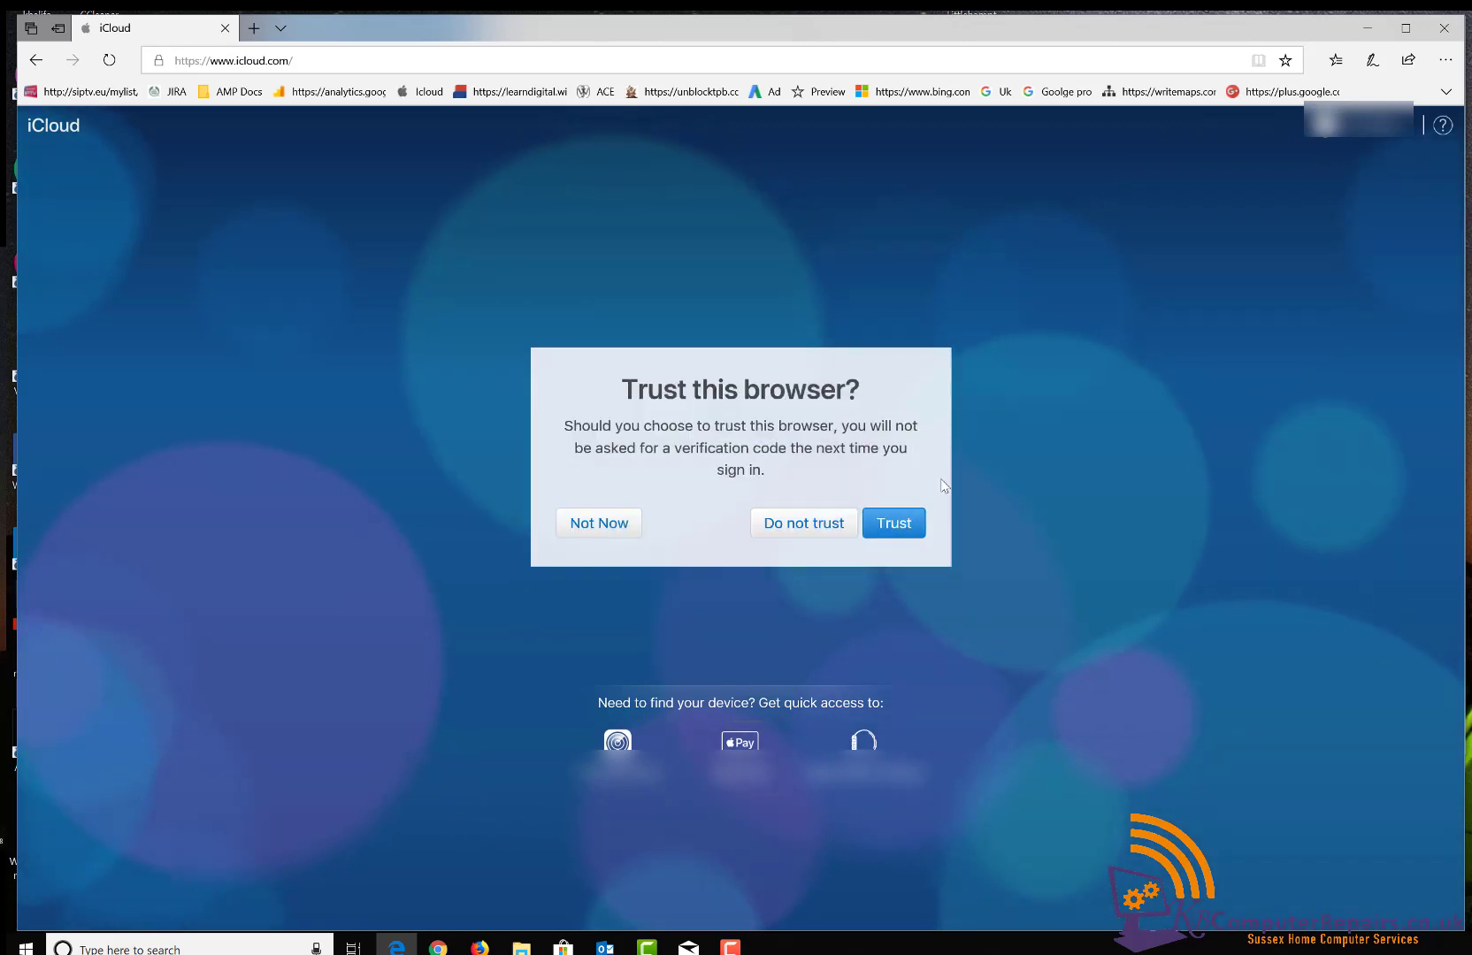
Enter the six-digit verification code and trust this browser
{"action": "left_click", "coordinate": [912, 521]}
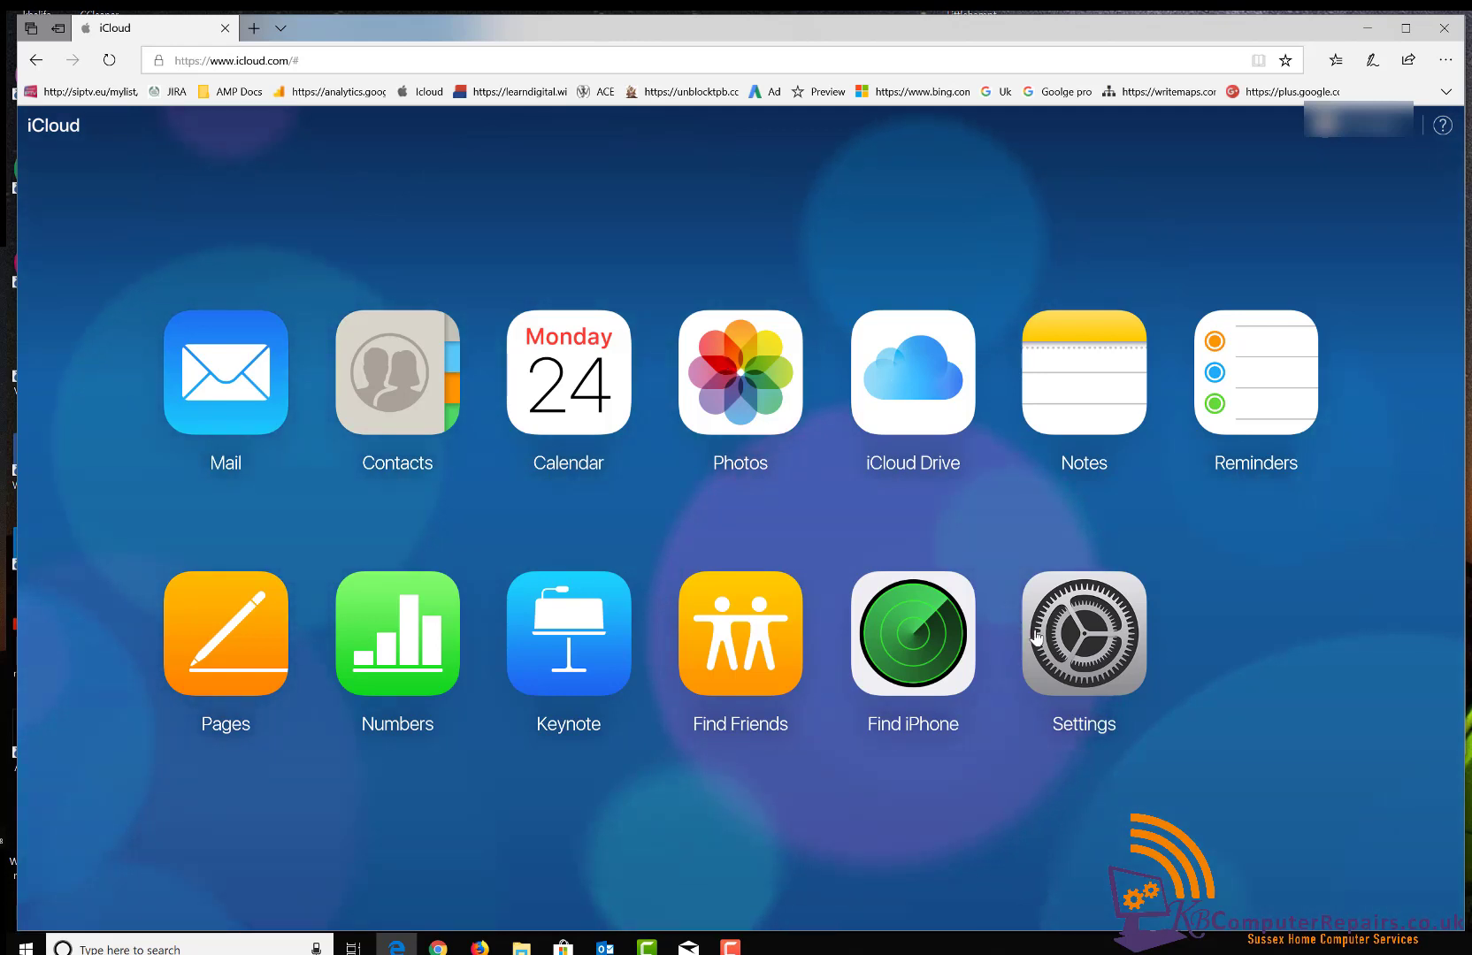
Open iCloud Settings from the account menu at the top right
{"action": "left_click", "coordinate": [1358, 122]}
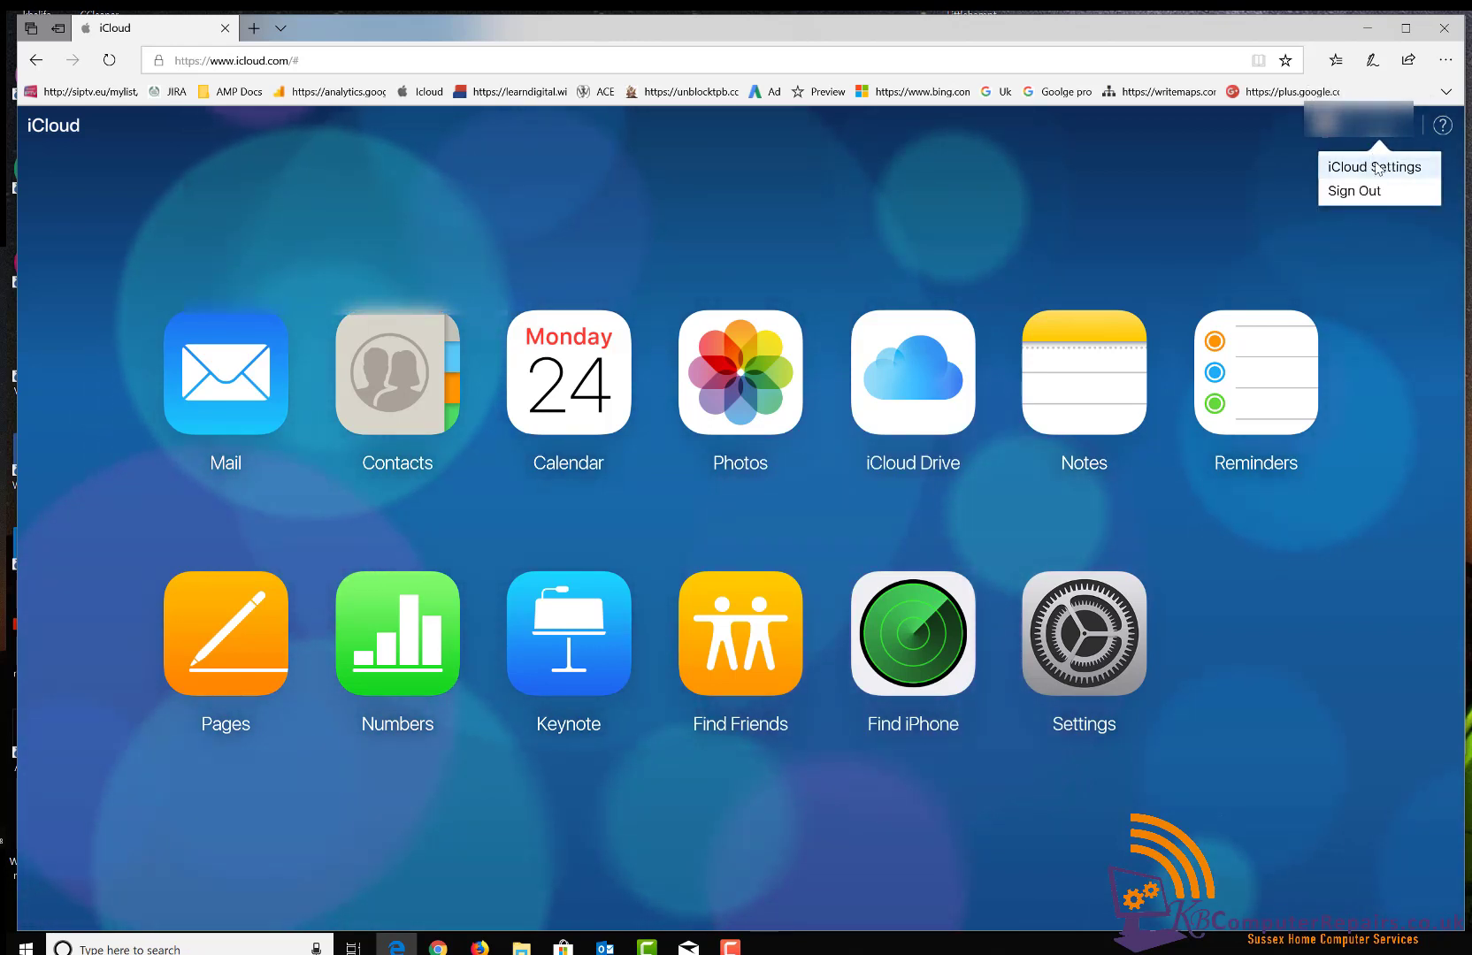
{"action": "left_click", "coordinate": [1373, 166]}
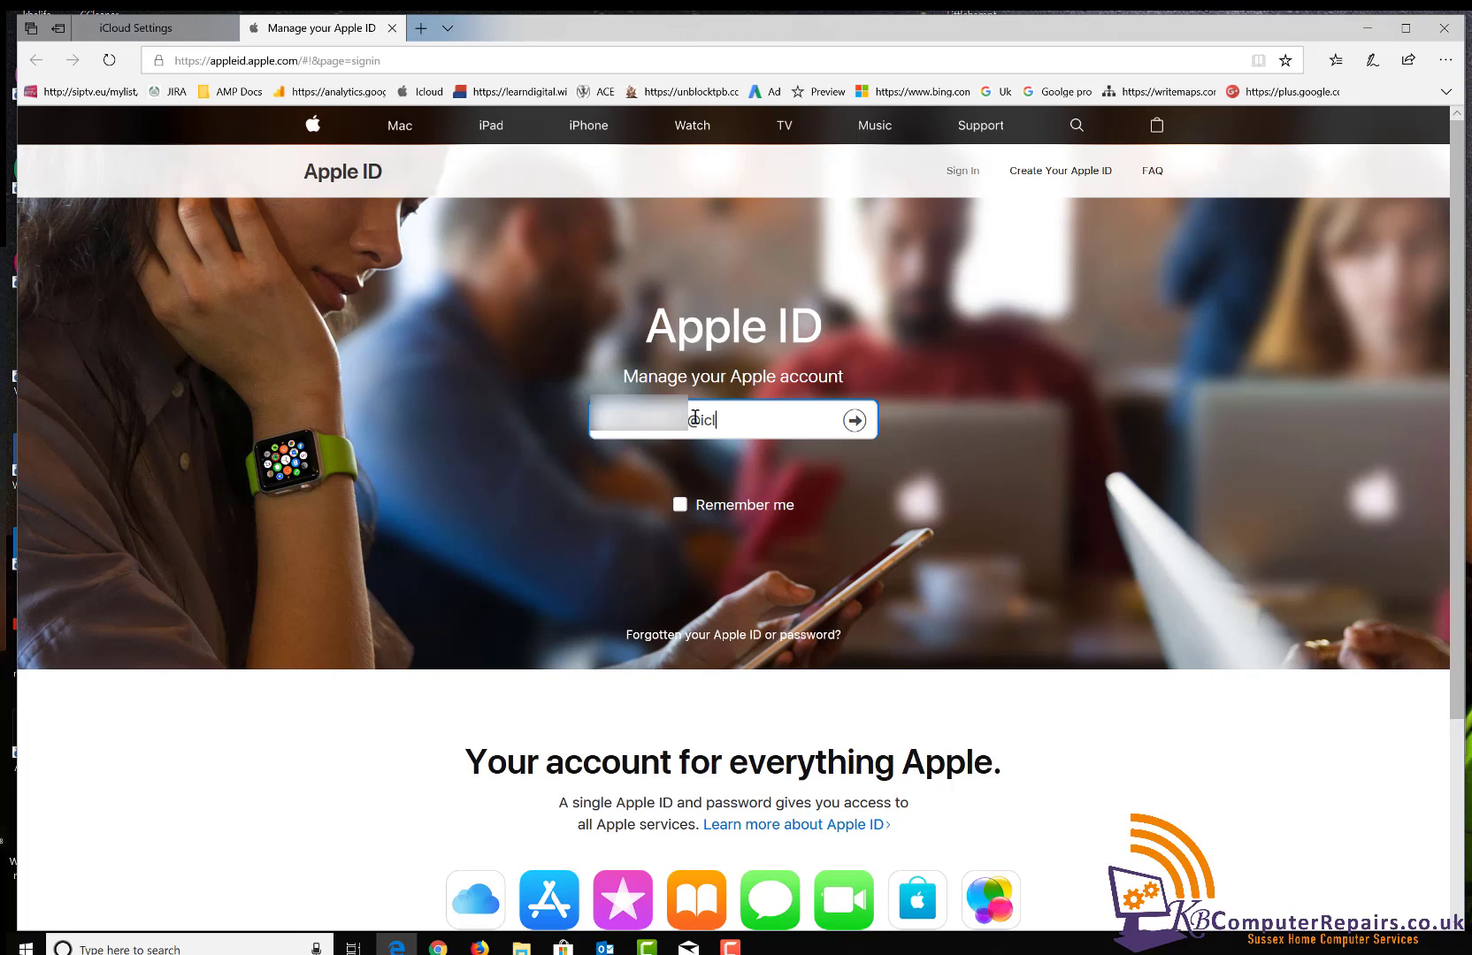
Sign in to Apple ID management with the Apple ID, password and verification code
{"action": "type", "text": "oud.com"}
{"action": "left_click", "coordinate": [855, 420]}
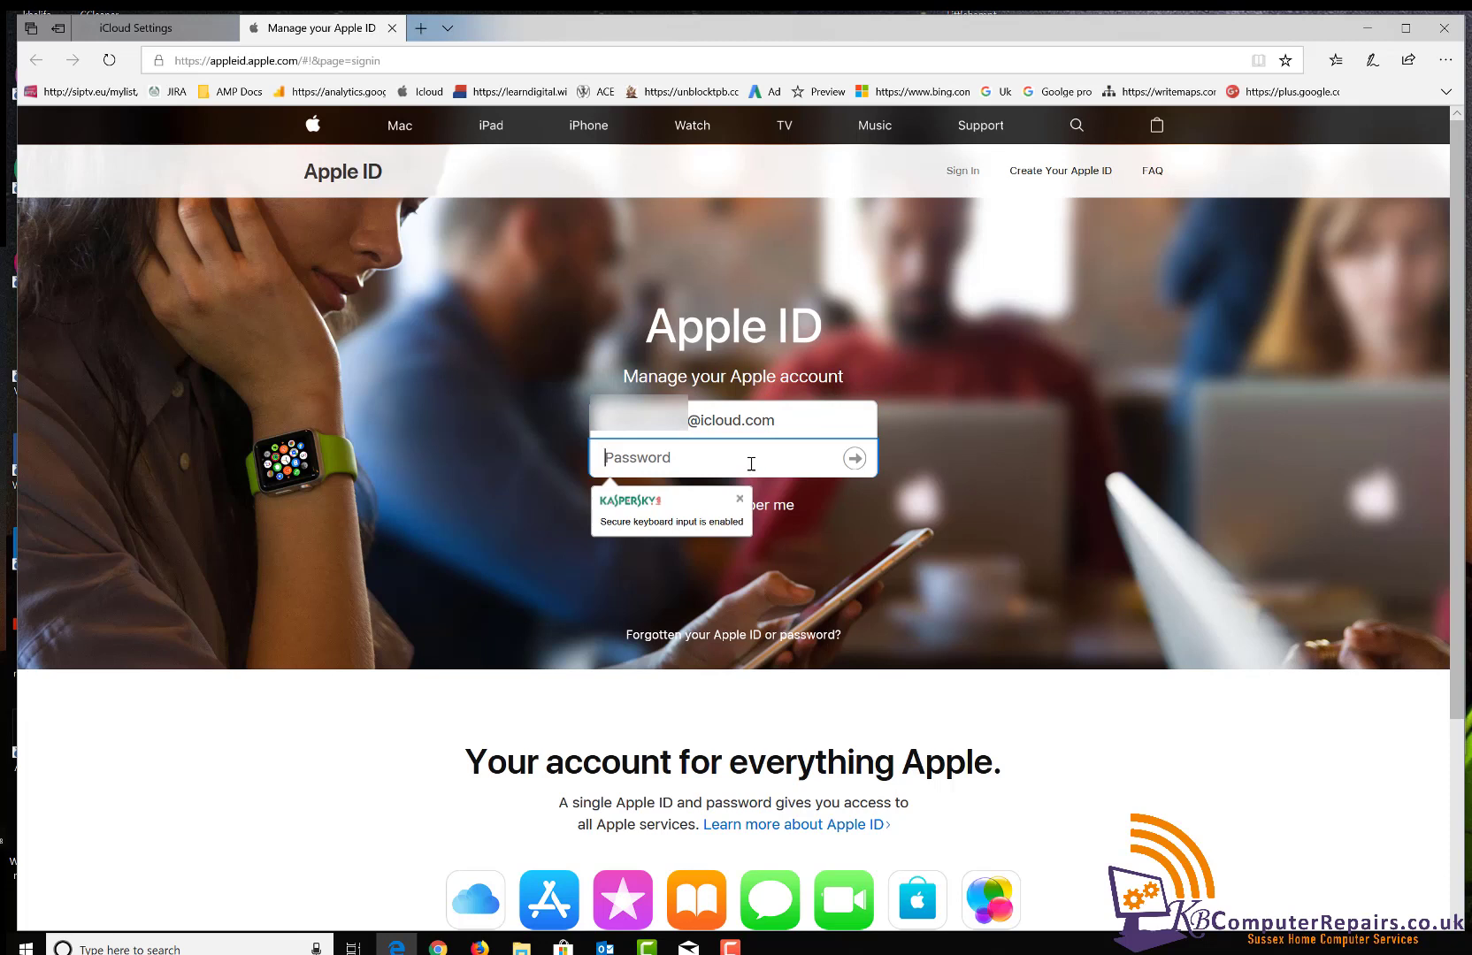
{"action": "type", "text": "*********"}
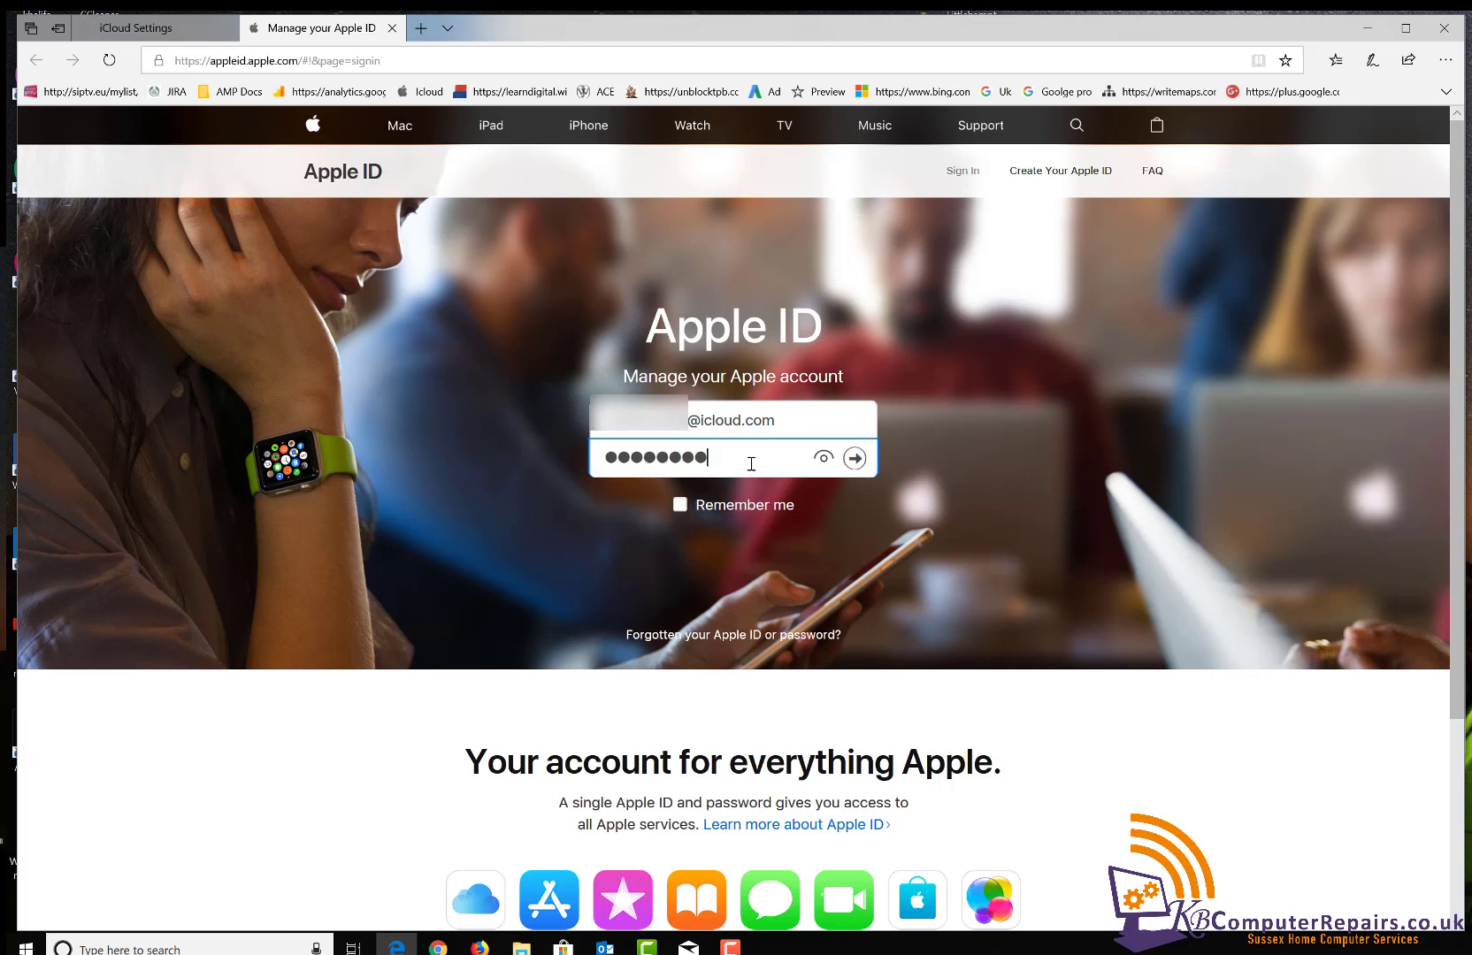
{"action": "key", "text": "Return"}
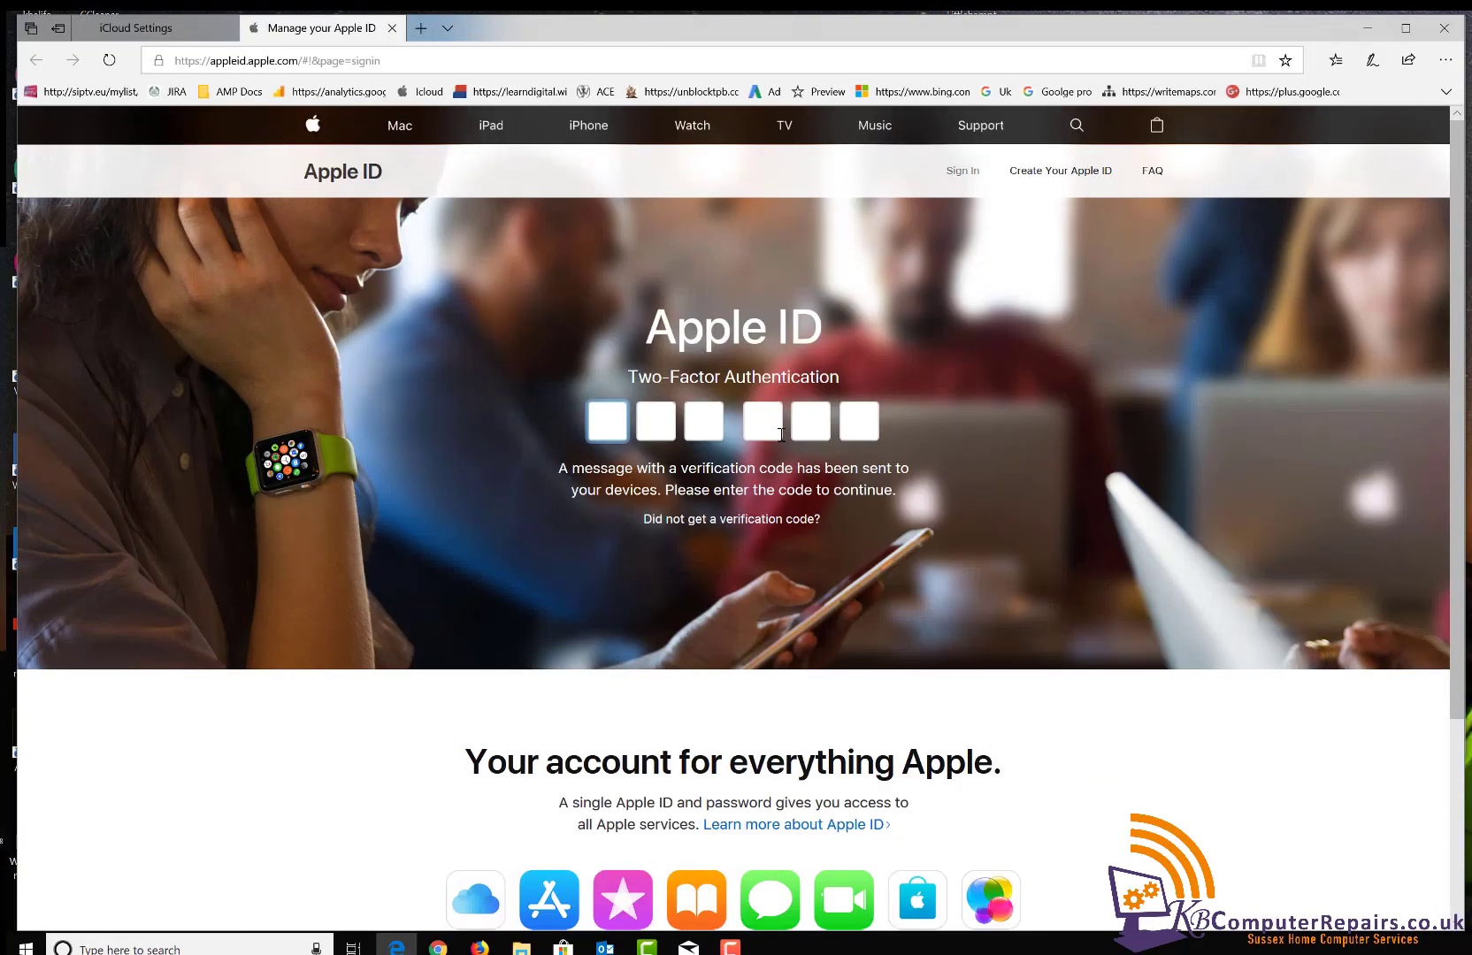
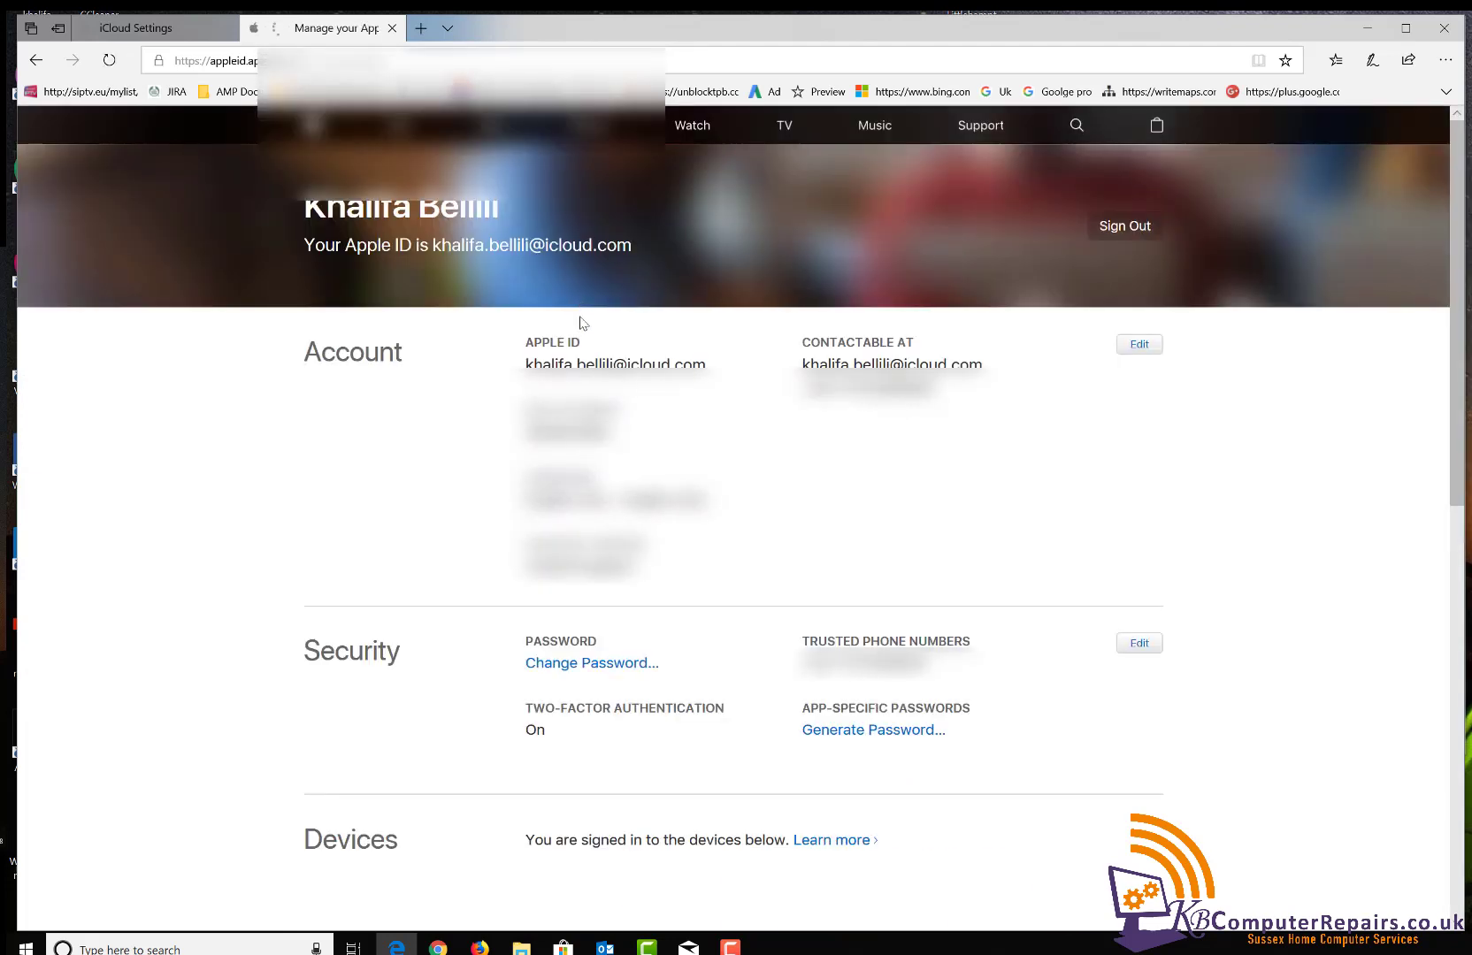
Generate a new app-specific password labelled 'Mail - Windows 10'
{"action": "scroll", "coordinate": [884, 363], "scroll_direction": "down", "scroll_amount": 4}
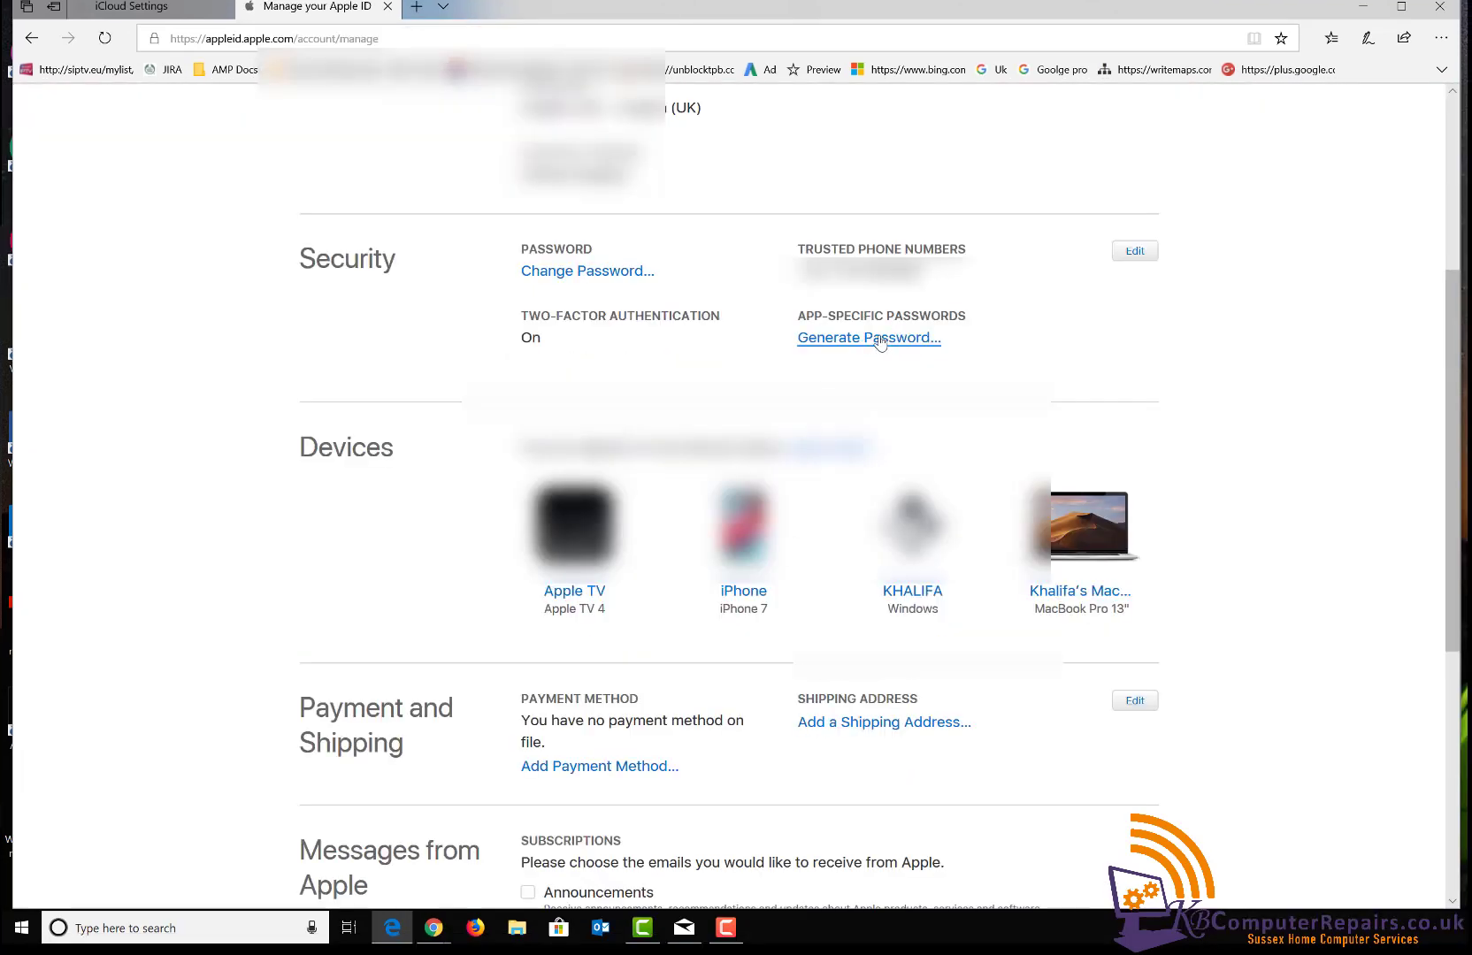
{"action": "left_click", "coordinate": [880, 340]}
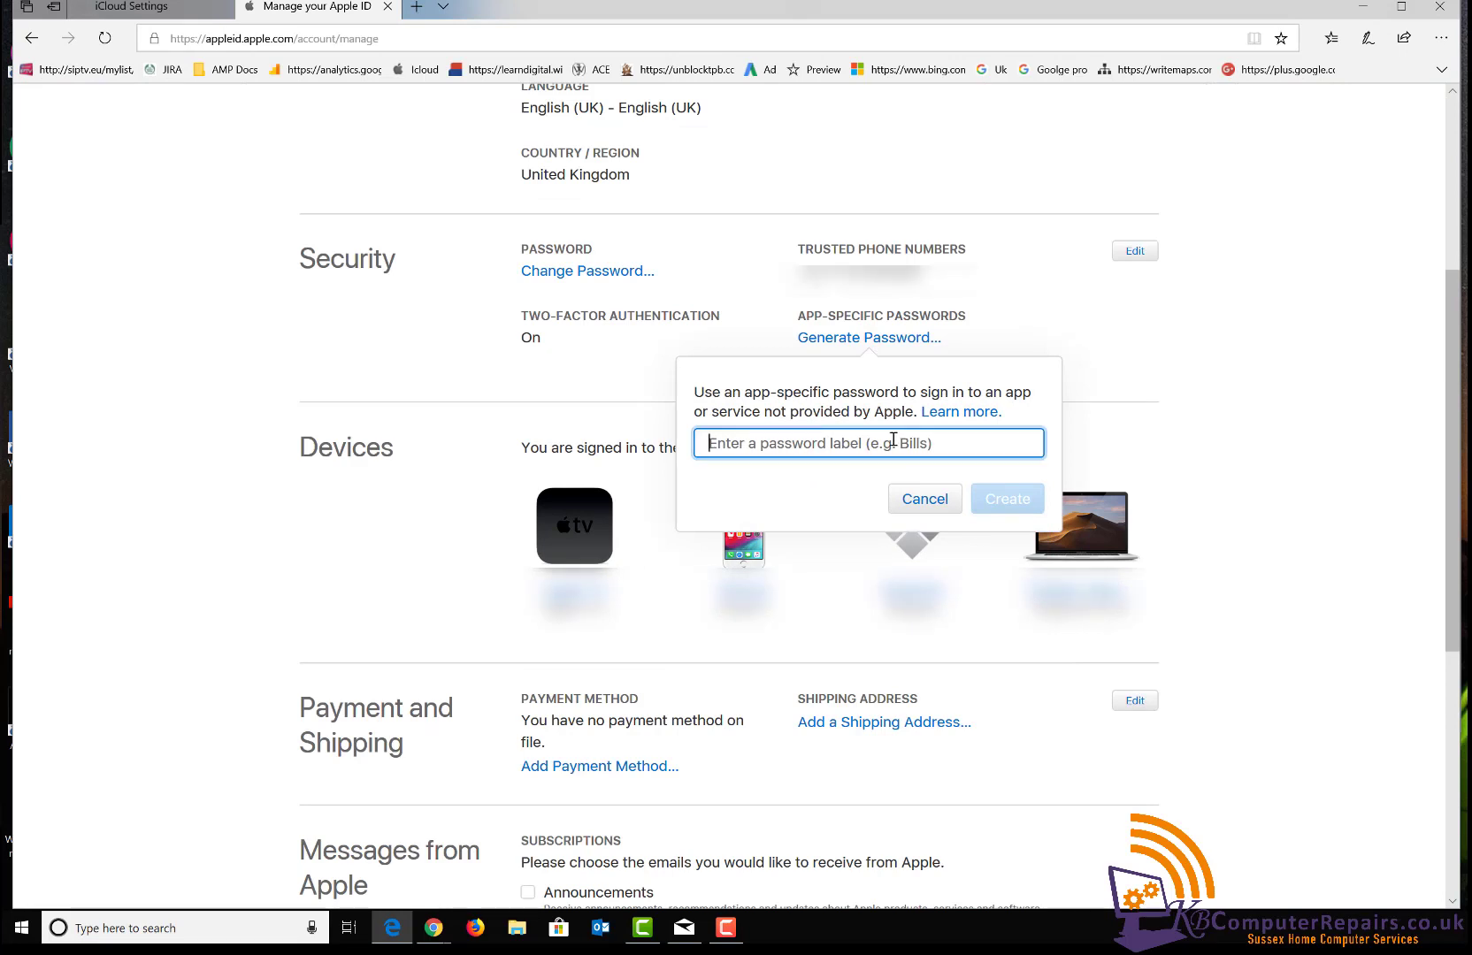
{"action": "type", "text": "Mail"}
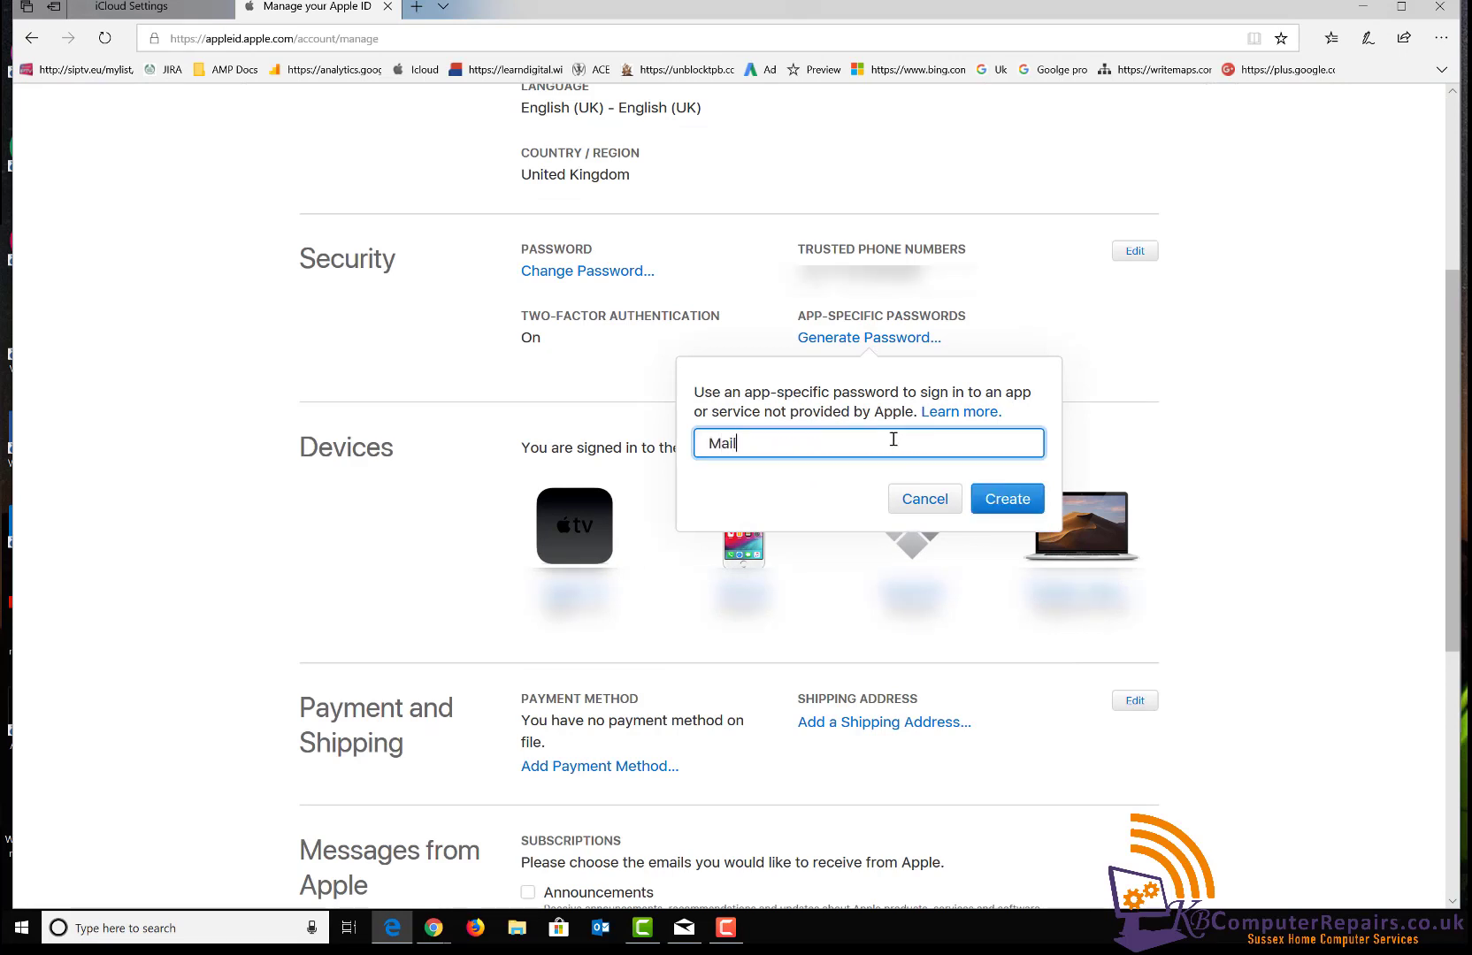
{"action": "type", "text": " - Windows 10"}
{"action": "left_click", "coordinate": [1028, 496]}
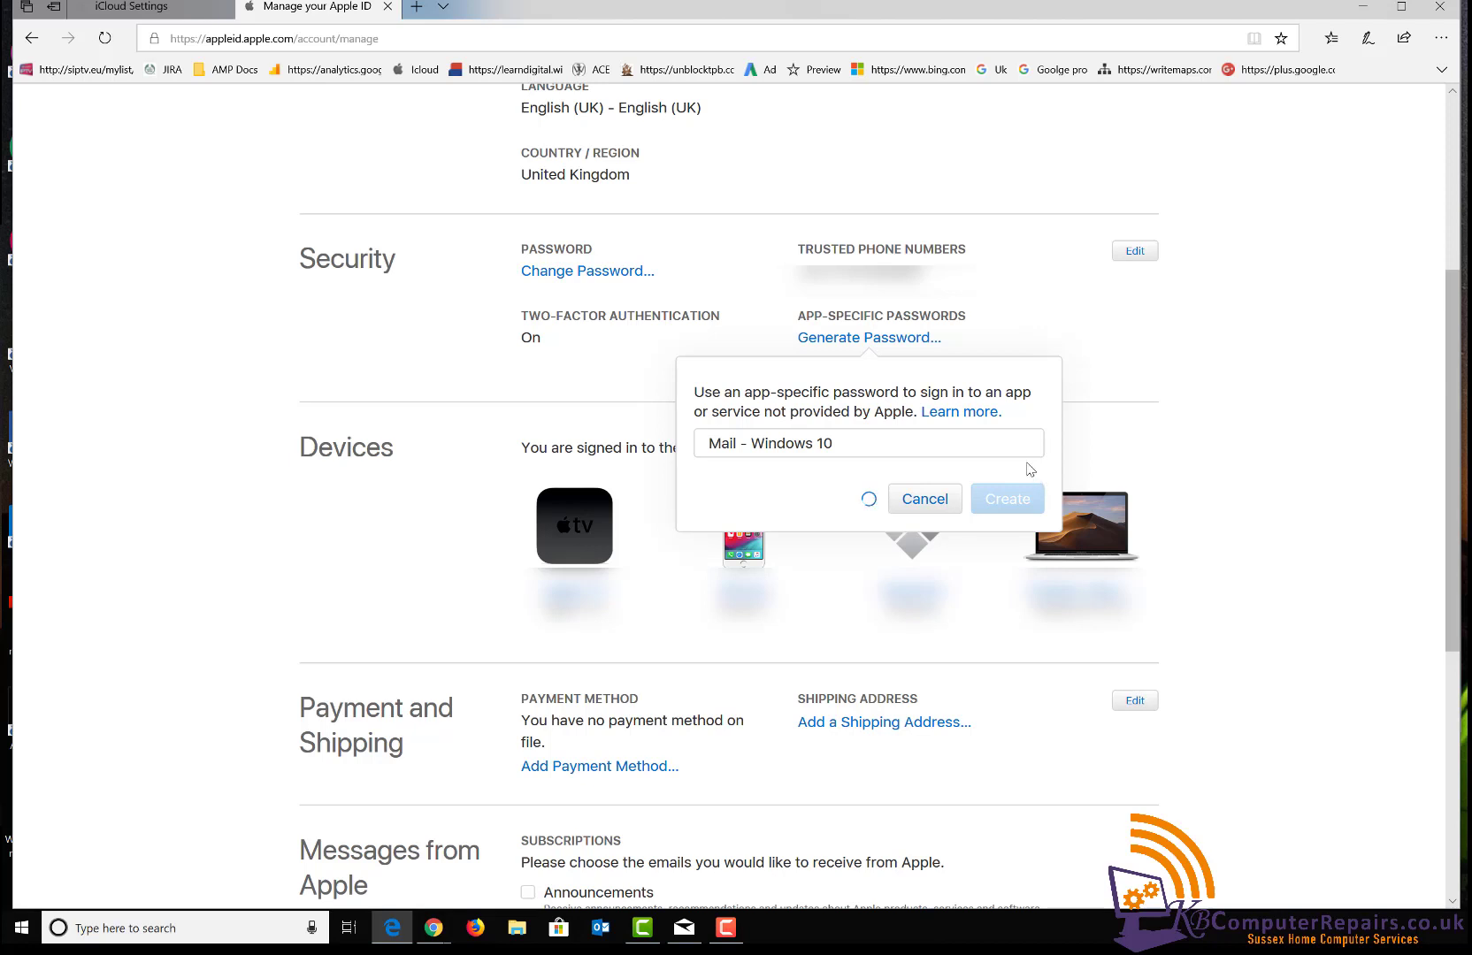
Copy the generated password and close the popup
{"action": "left_click_drag", "start_coordinate": [876, 424], "coordinate": [715, 431]}
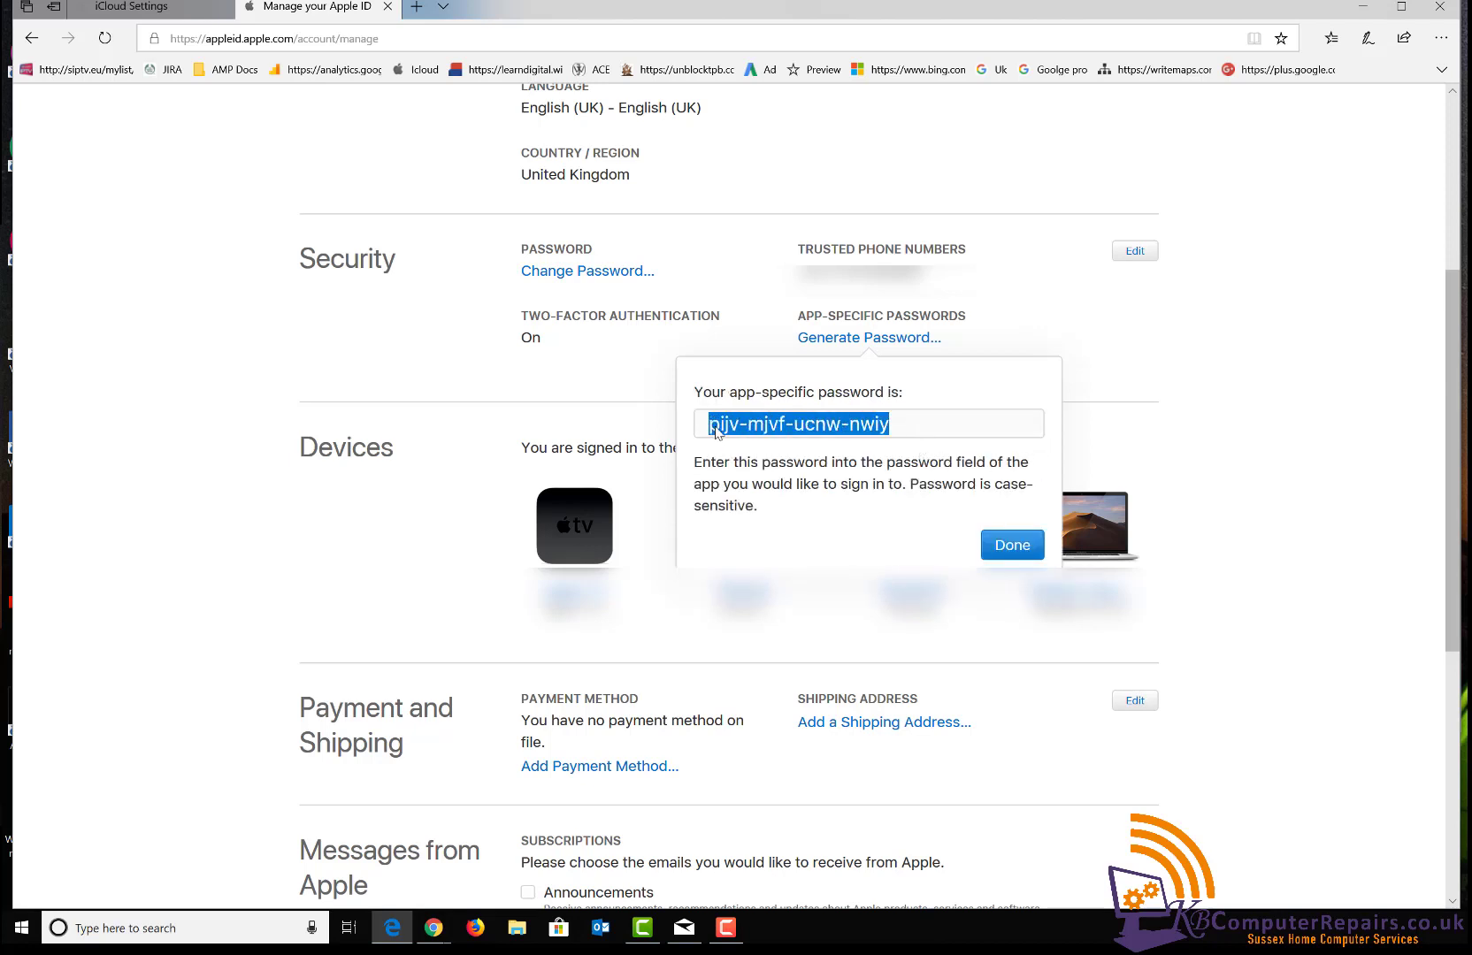
{"action": "right_click", "coordinate": [803, 431]}
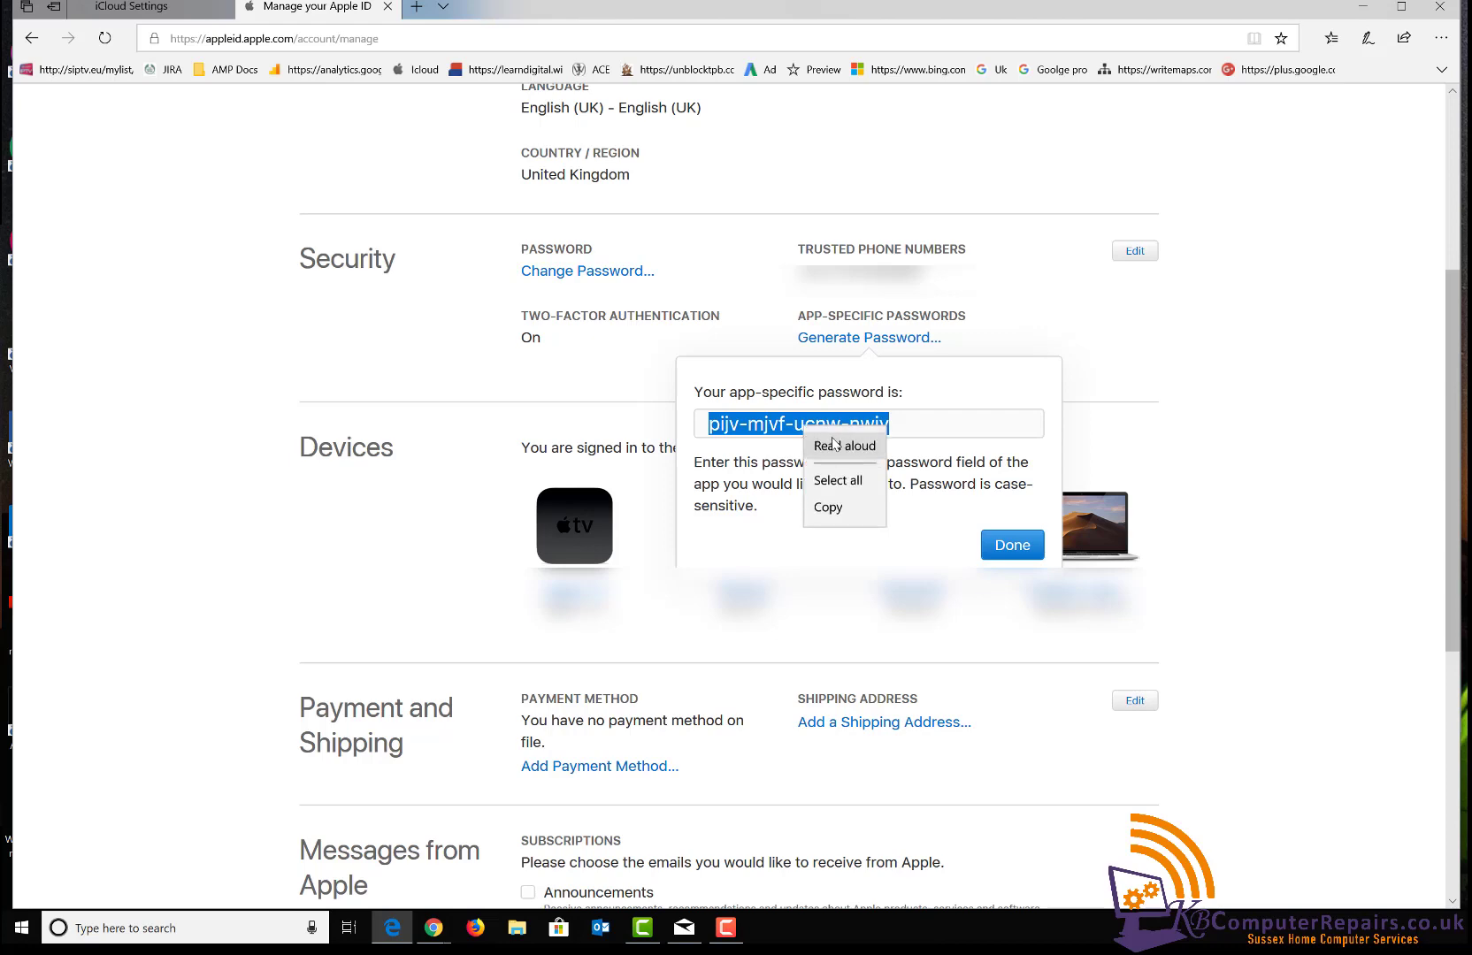
{"action": "left_click", "coordinate": [831, 509]}
{"action": "left_click", "coordinate": [995, 546]}
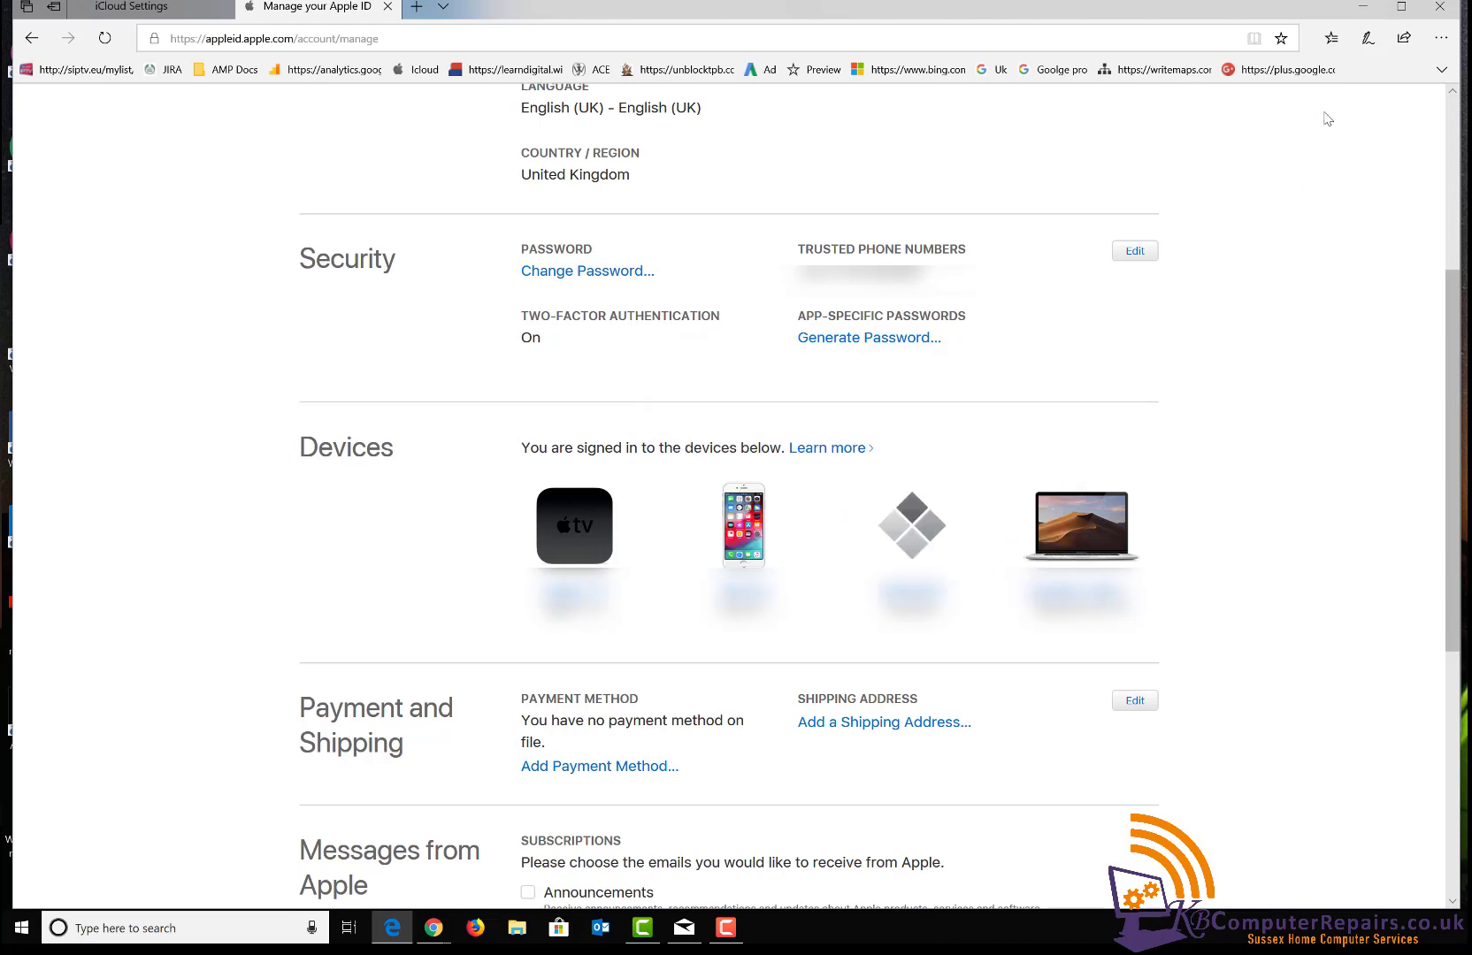
Back in Mail, replace the iCloud account's stored password with the pasted app-specific password
{"action": "left_click", "coordinate": [1374, 18]}
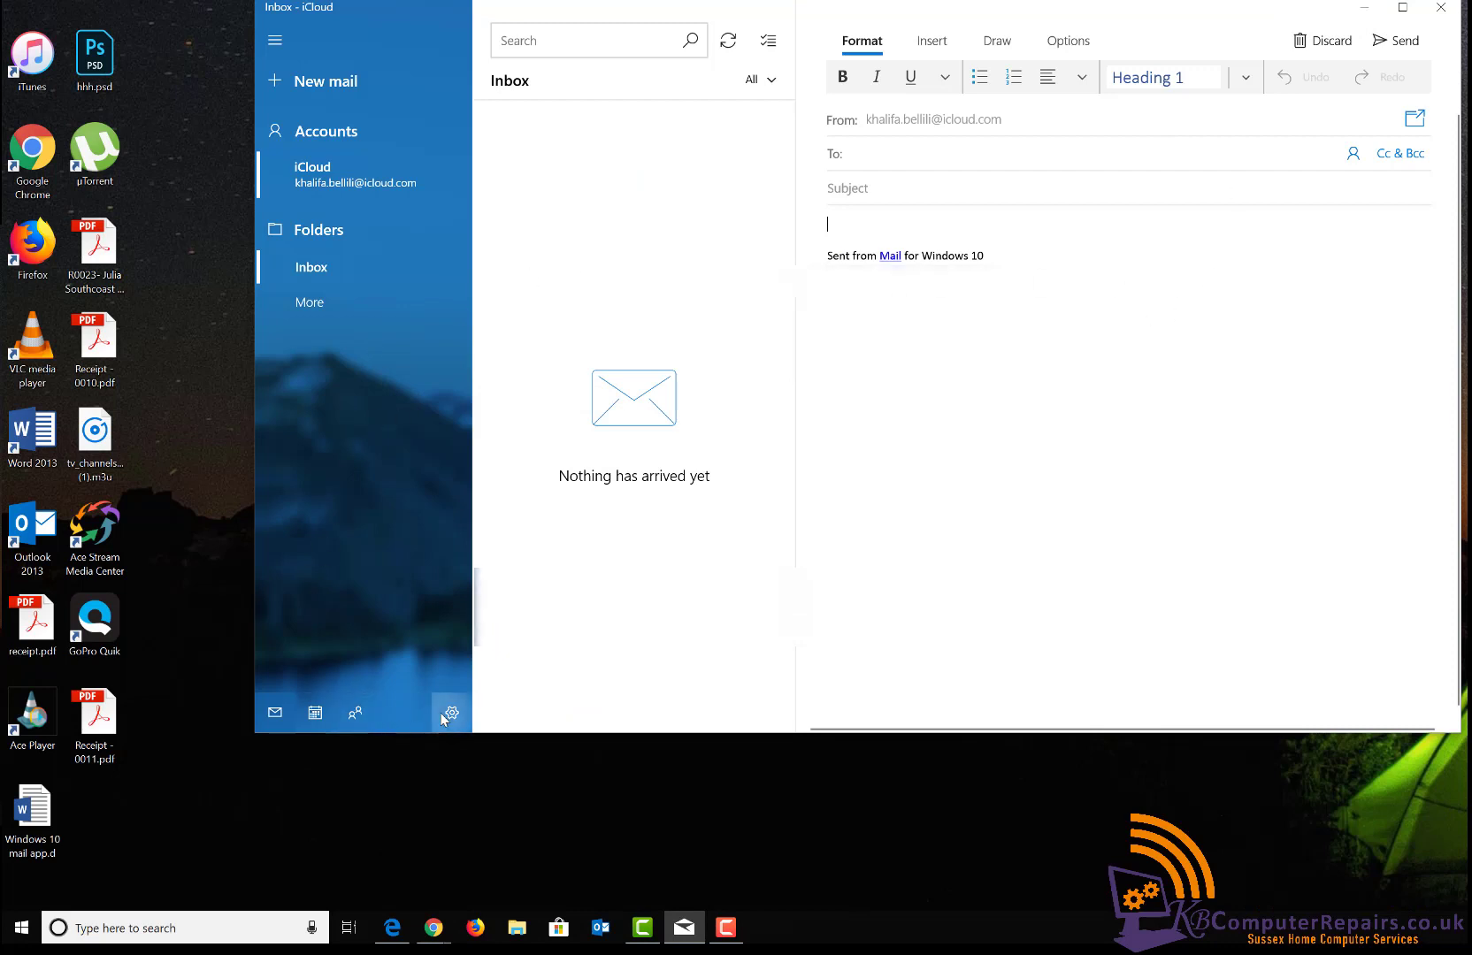
{"action": "left_click", "coordinate": [451, 713]}
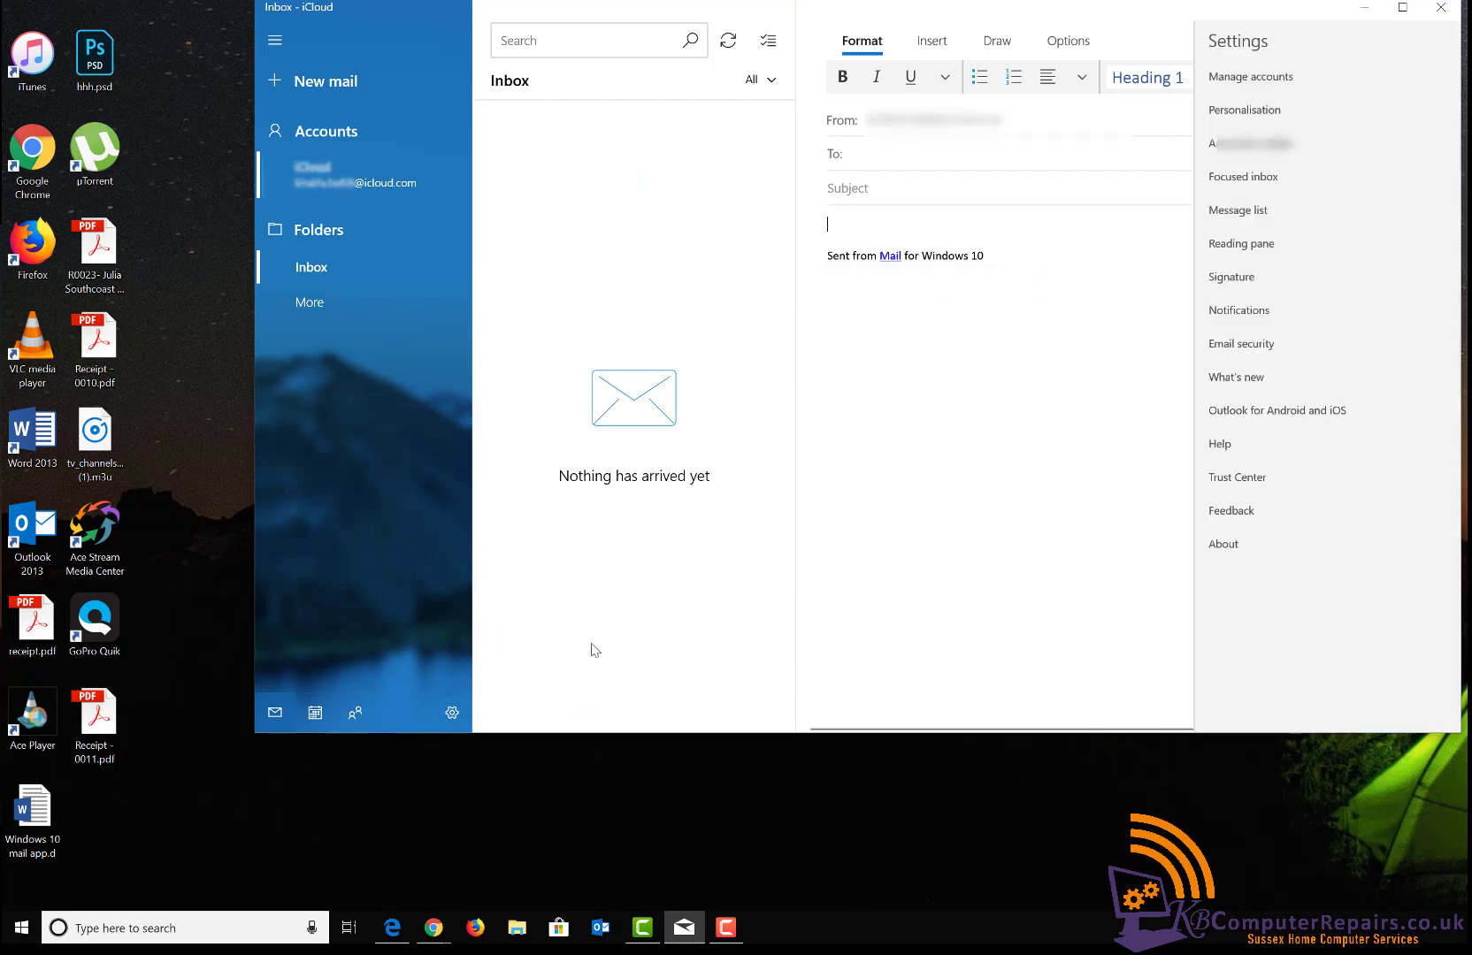
{"action": "left_click", "coordinate": [1293, 82]}
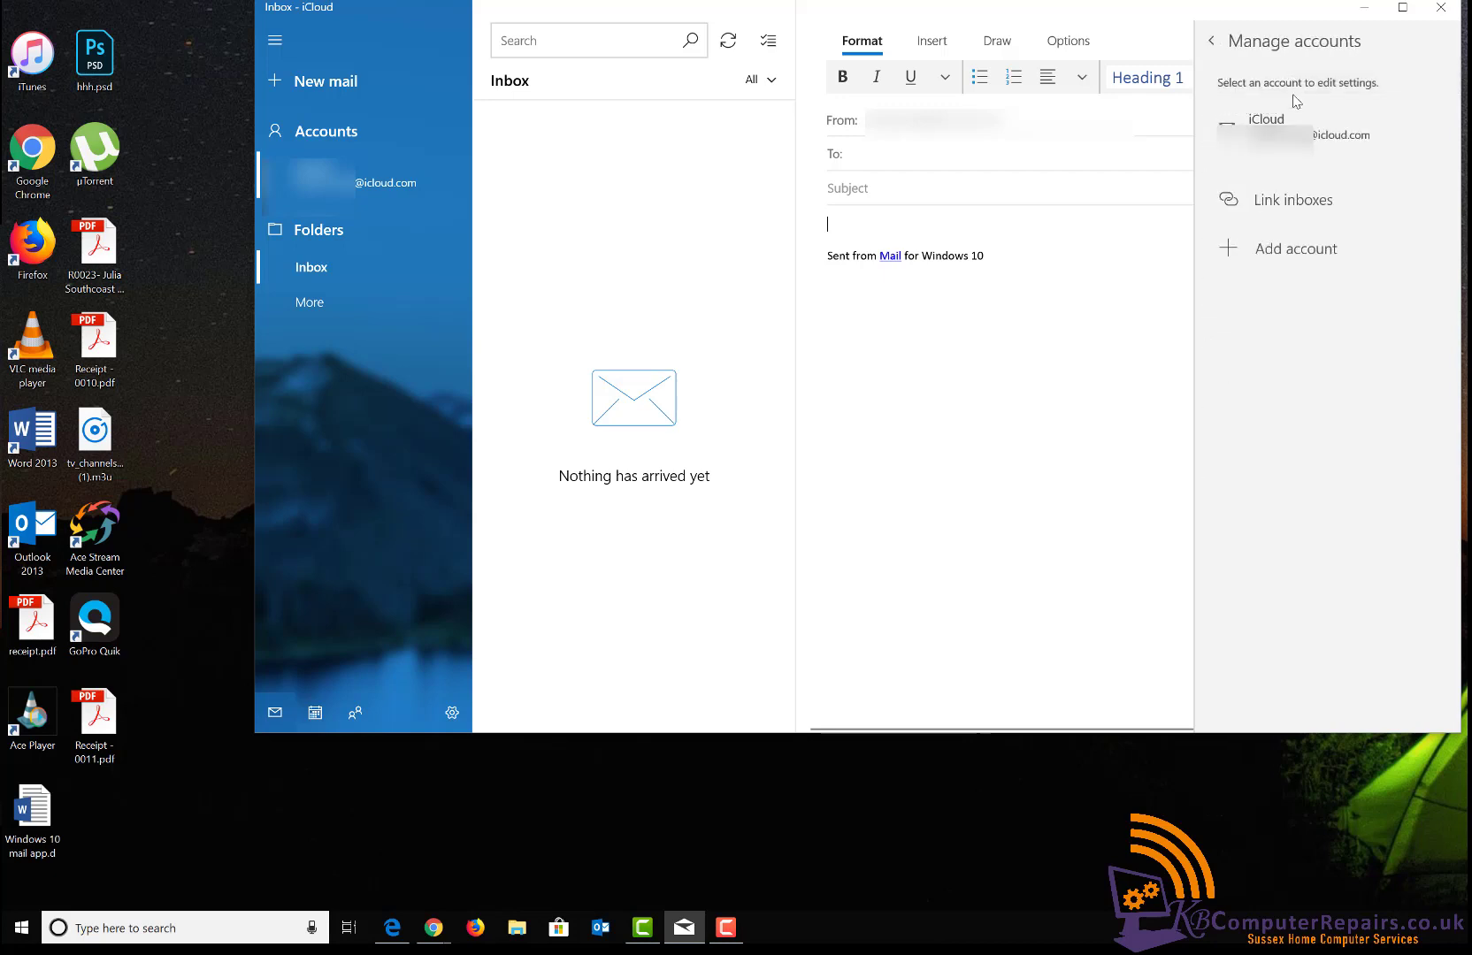
{"action": "left_click", "coordinate": [1293, 115]}
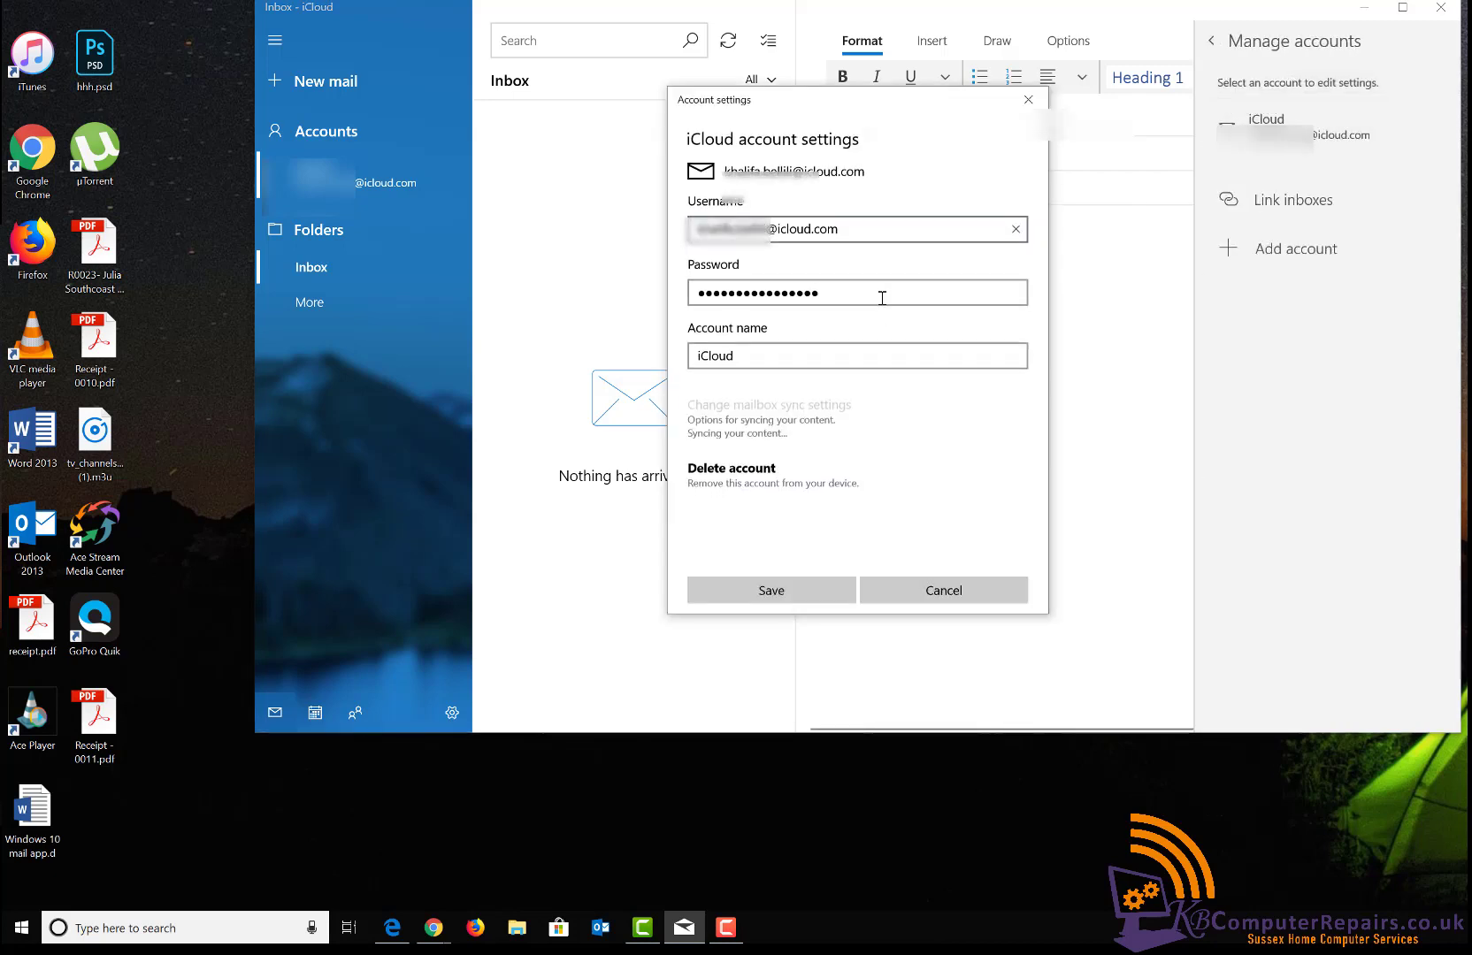
{"action": "left_click_drag", "start_coordinate": [880, 295], "coordinate": [677, 296]}
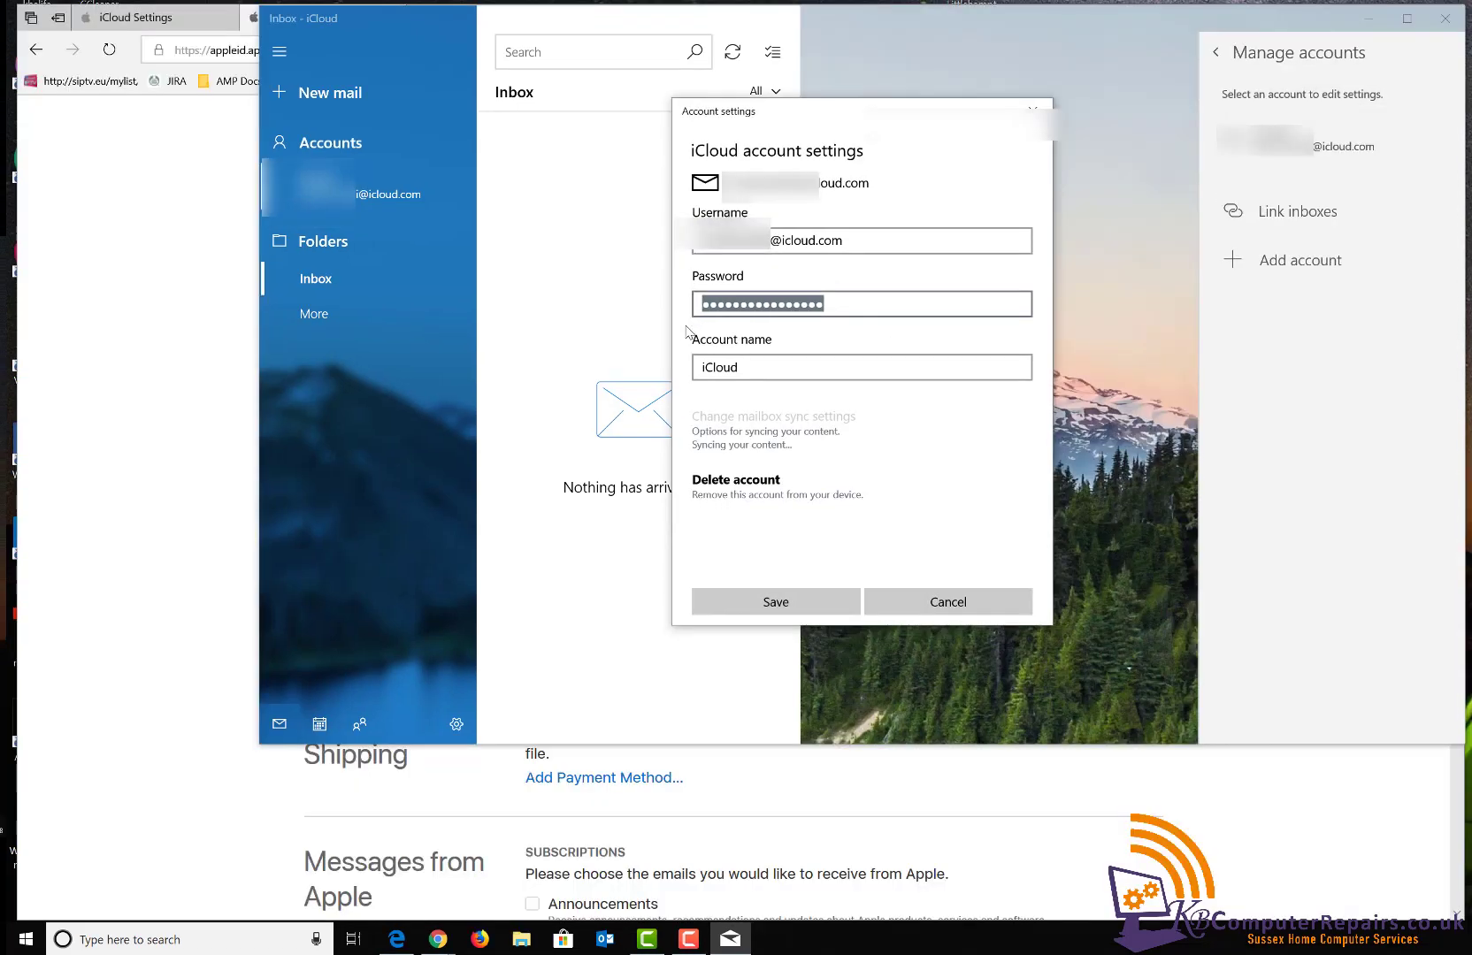
{"action": "key", "text": "BackSpace"}
{"action": "key", "text": "ctrl+v"}
Save the iCloud account settings with the new app-specific password so the inbox starts syncing
{"action": "left_click", "coordinate": [776, 602]}
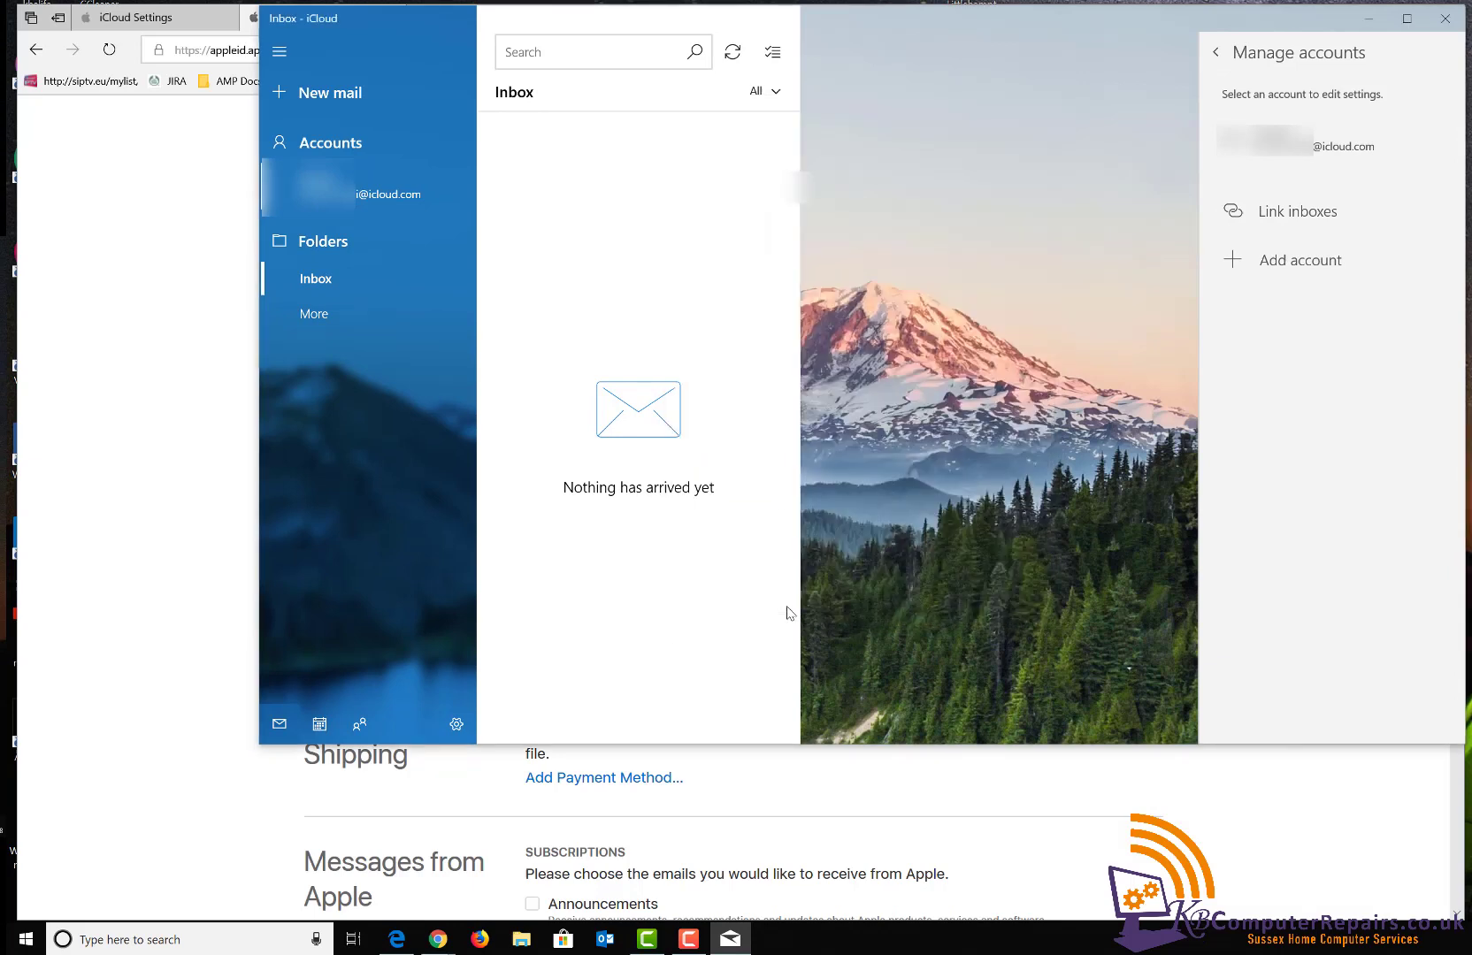